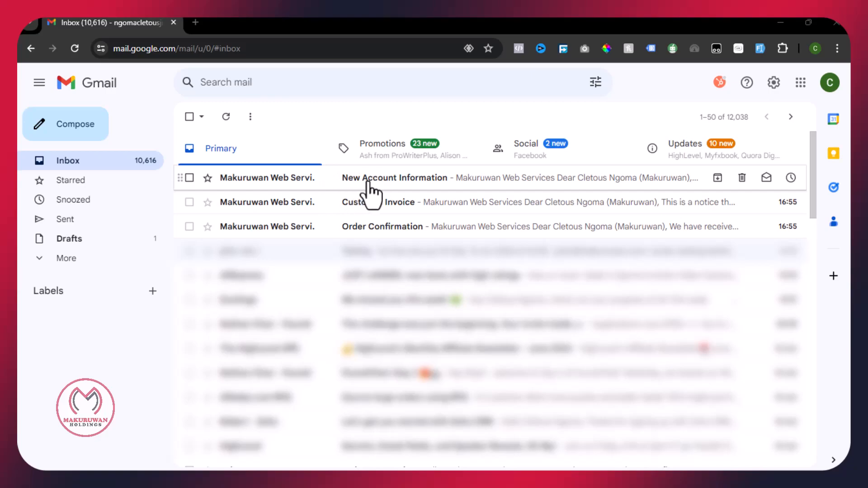
- Open the New Account Information email and copy its control panel login URL
left_click(392, 179)
scroll(390, 226, "down", 4)
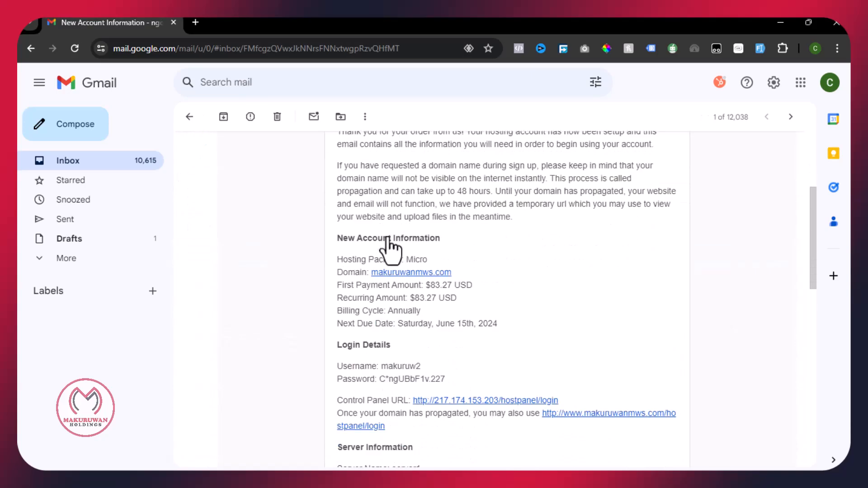
scroll(389, 242, "up", 1)
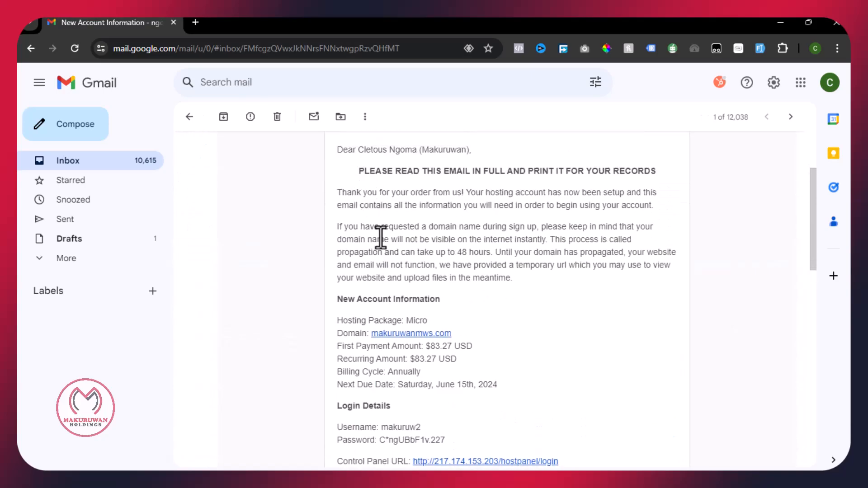
scroll(388, 240, "down", 1)
scroll(407, 251, "down", 2)
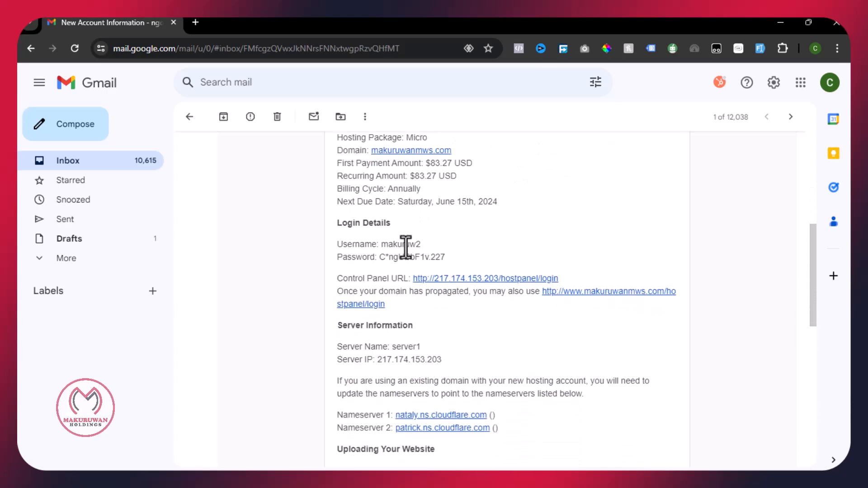
scroll(406, 248, "down", 1)
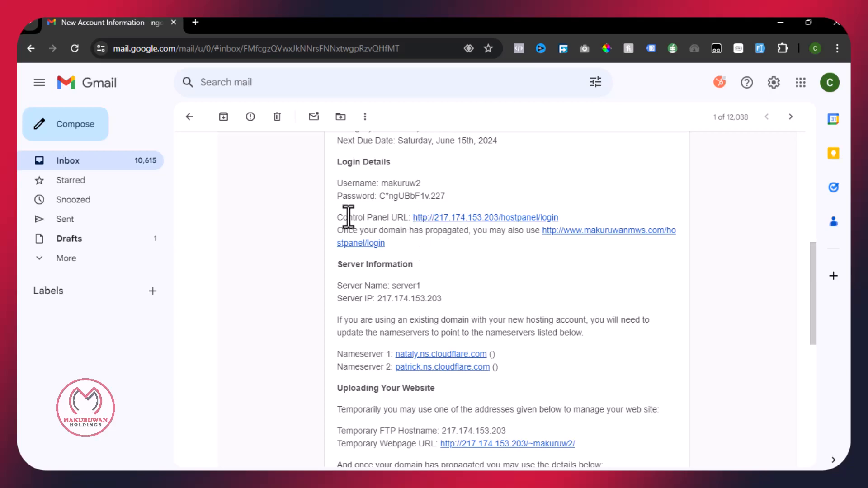
left_click_drag(348, 217, 389, 217)
left_click_drag(561, 217, 410, 220)
key("ctrl+c")
right_click(441, 220)
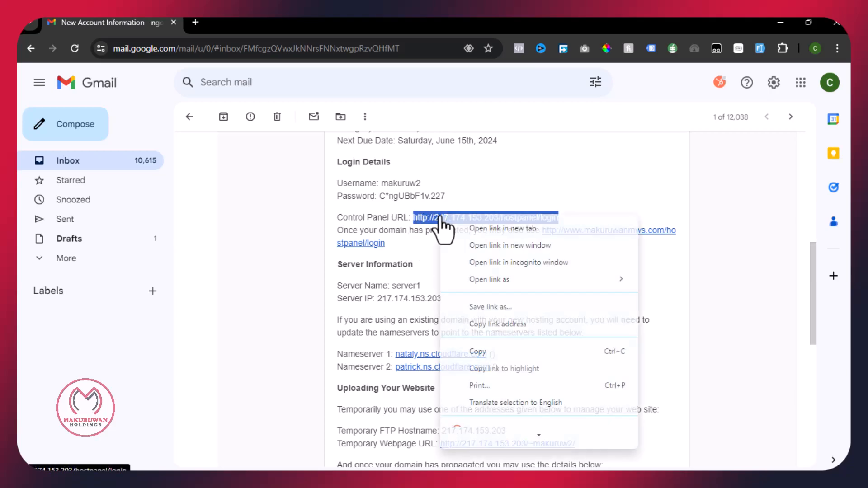
left_click(491, 353)
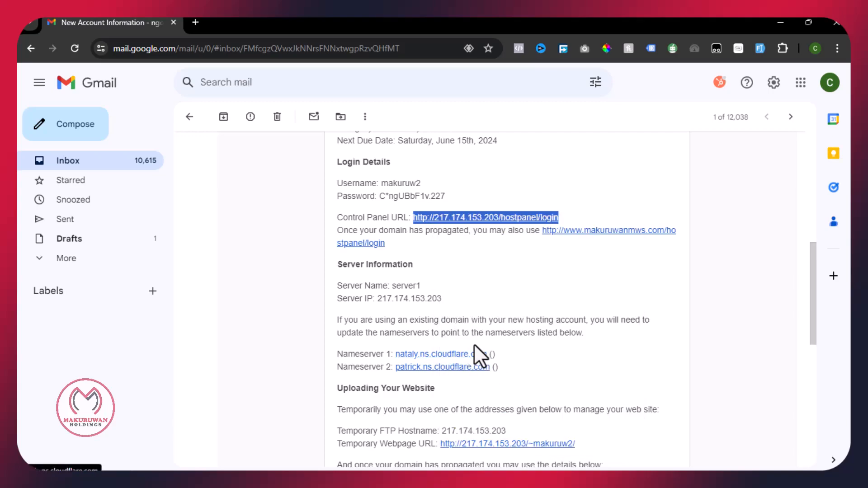
- Load 217.174.153.203/hostpanel/login in a new browser tab
left_click(195, 22)
right_click(193, 54)
left_click(266, 178)
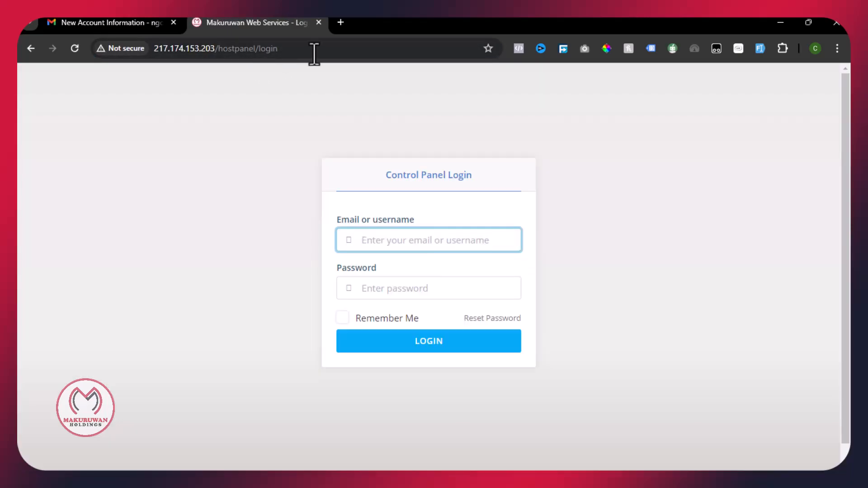
- Copy the username from the welcome email into the control panel's username field
left_click(314, 53)
left_click(326, 54)
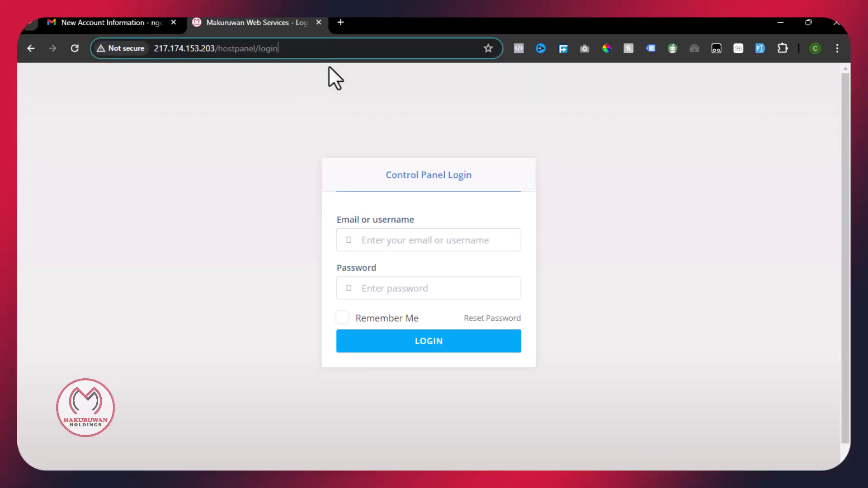
left_click(322, 166)
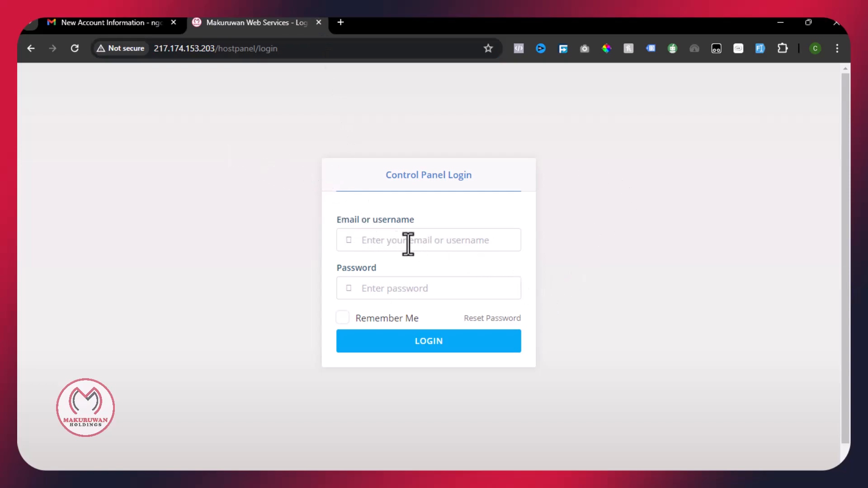
left_click(123, 23)
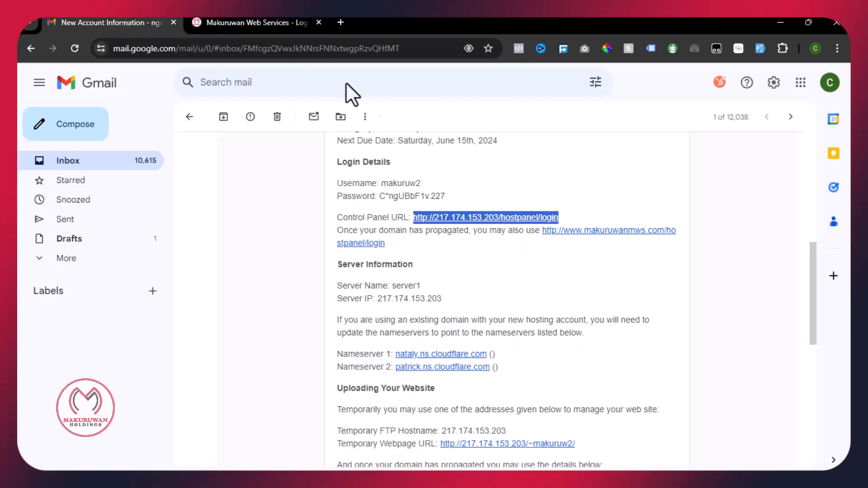
left_click_drag(423, 183, 379, 183)
left_click_drag(447, 196, 379, 198)
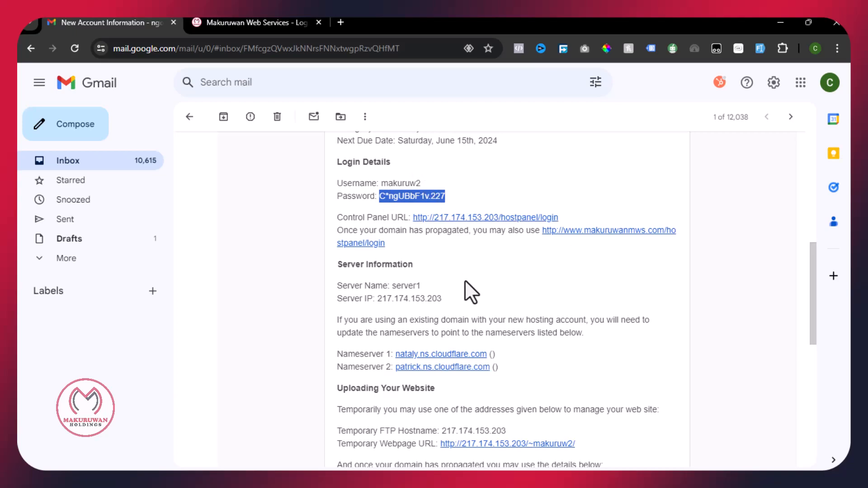
left_click_drag(422, 183, 380, 184)
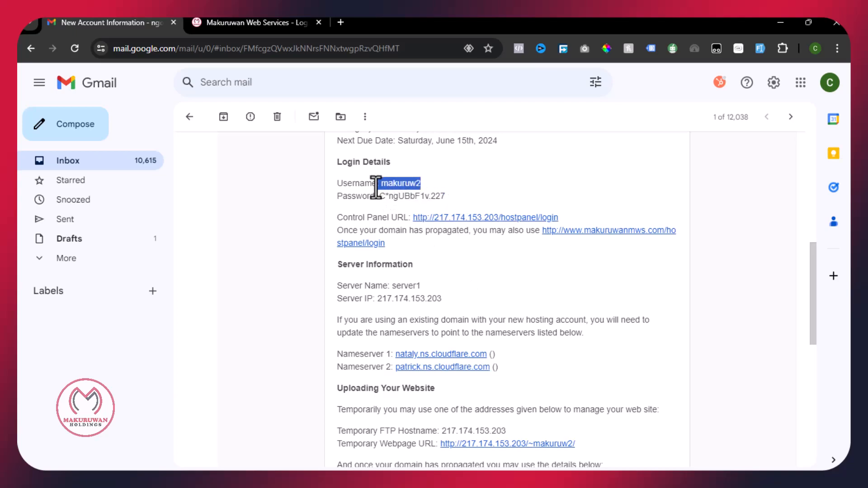
right_click(398, 185)
left_click(415, 190)
left_click(290, 22)
right_click(384, 243)
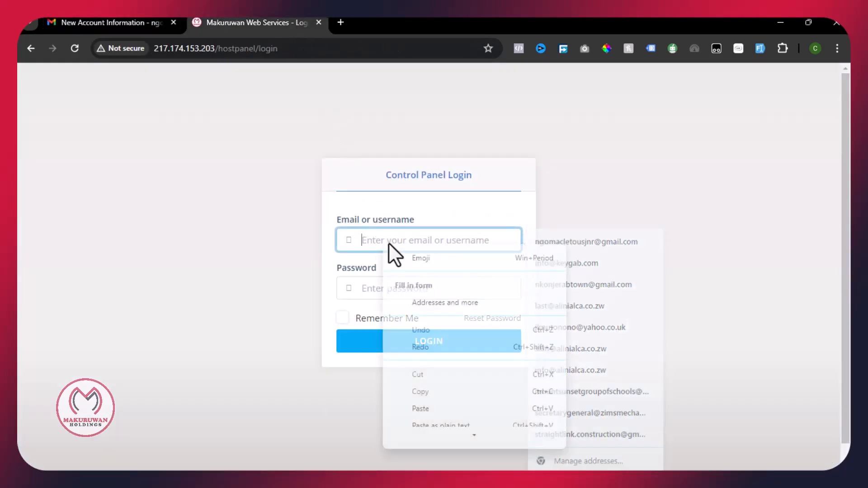
left_click(420, 409)
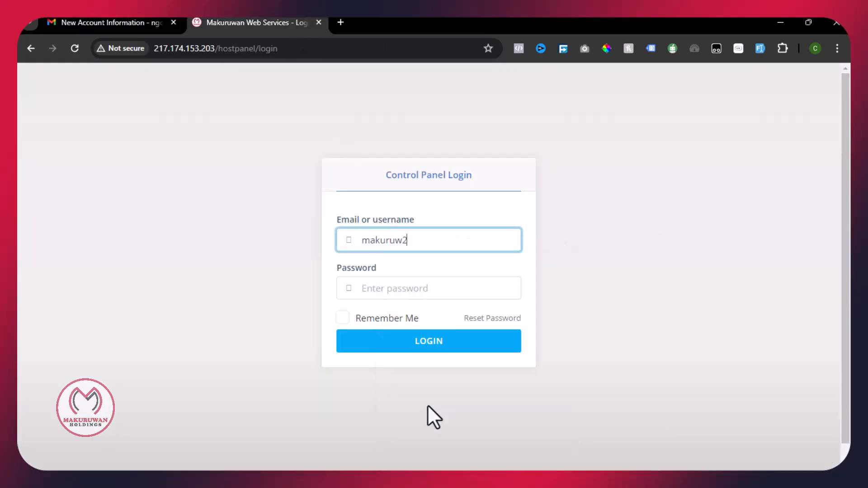
- Copy the account password into the password field and sign in to the control panel
left_click(160, 23)
left_click_drag(447, 196, 379, 196)
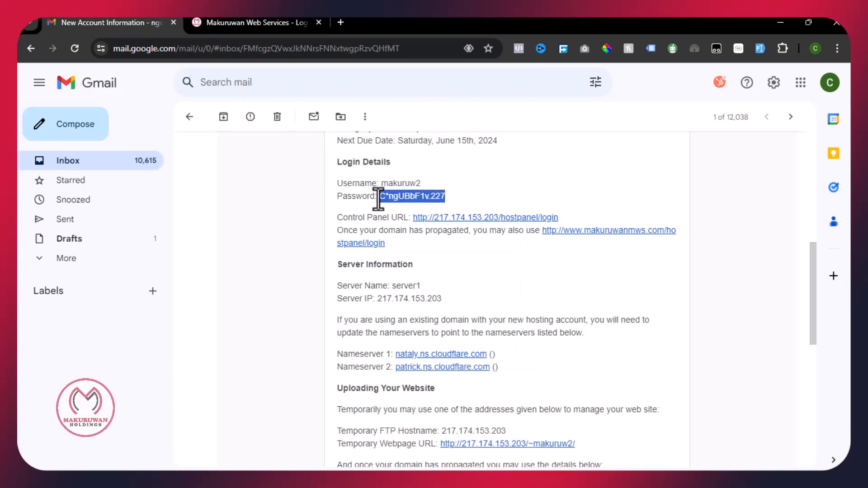
right_click(381, 195)
left_click(419, 207)
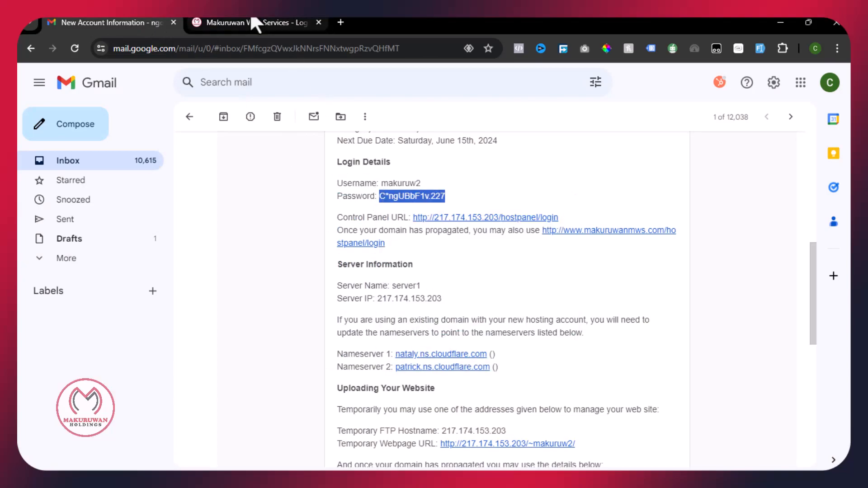
left_click(252, 22)
left_click(433, 291)
right_click(435, 288)
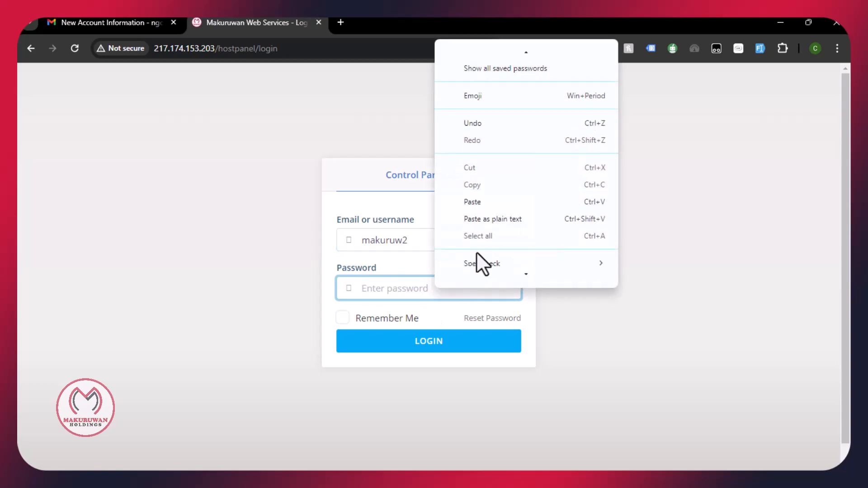
left_click(477, 199)
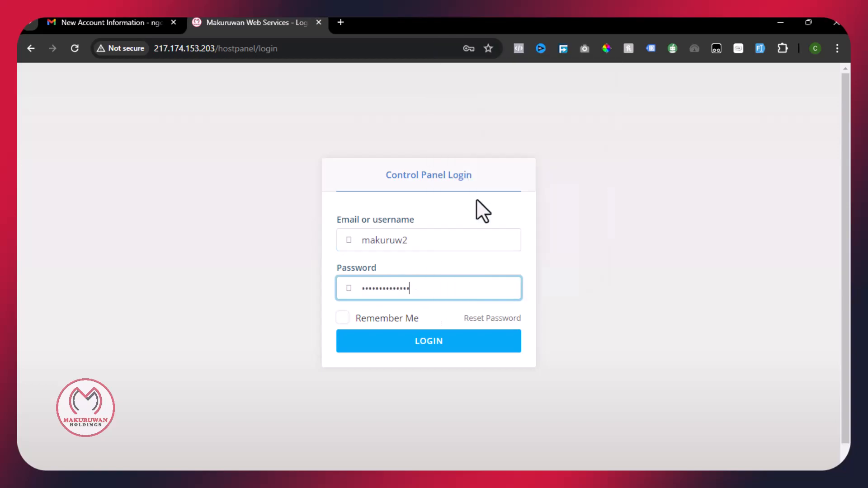
left_click(446, 346)
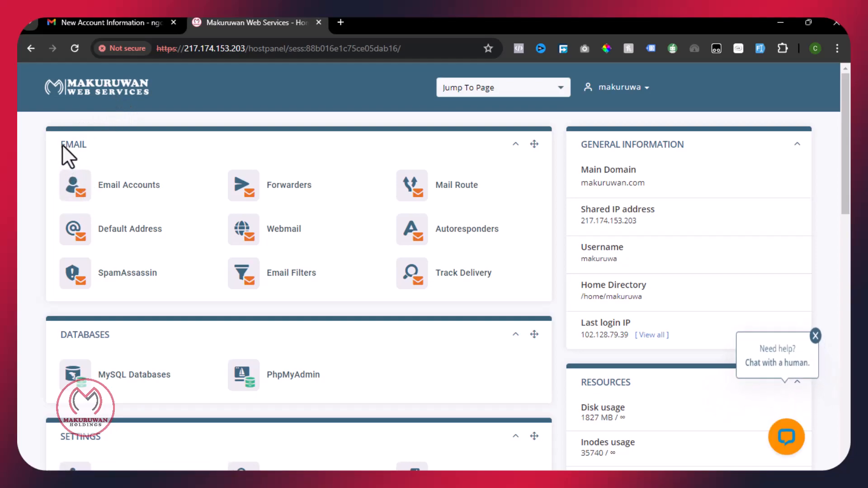
- Open the Email Accounts page from the dashboard to view the six existing addresses
left_click_drag(91, 148, 54, 145)
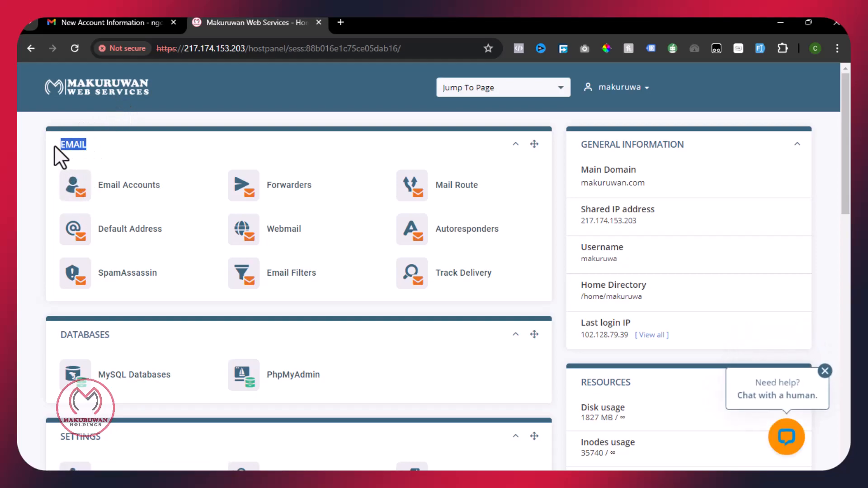
left_click(108, 150)
left_click(120, 198)
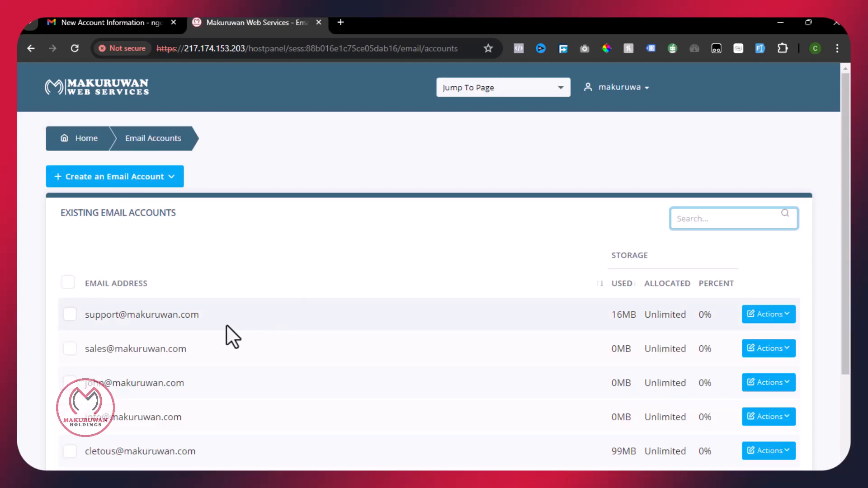
scroll(164, 314, "down", 3)
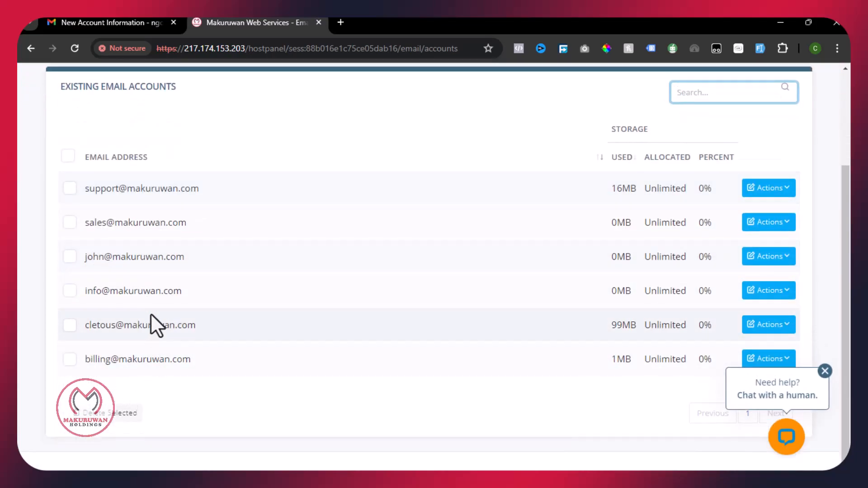
scroll(154, 326, "up", 2)
left_click(118, 113)
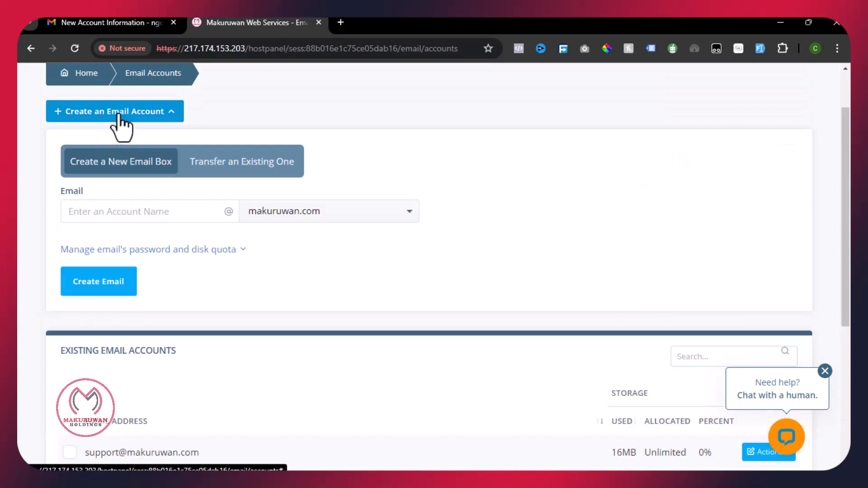
left_click(113, 216)
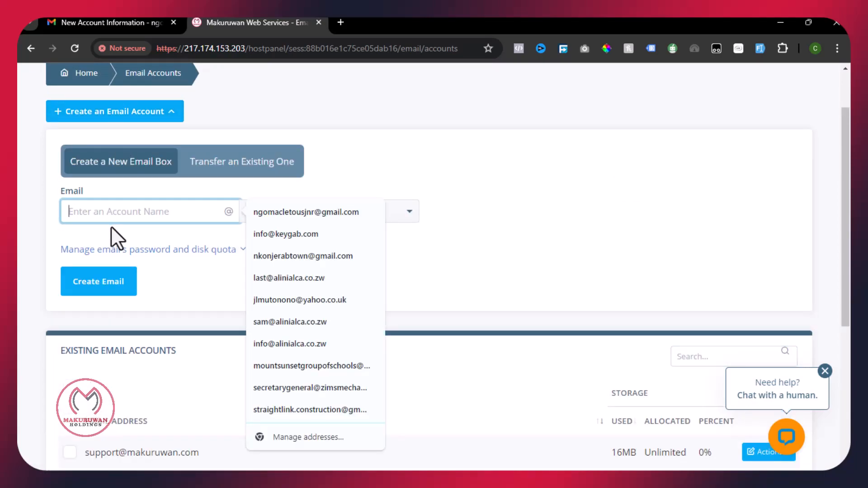
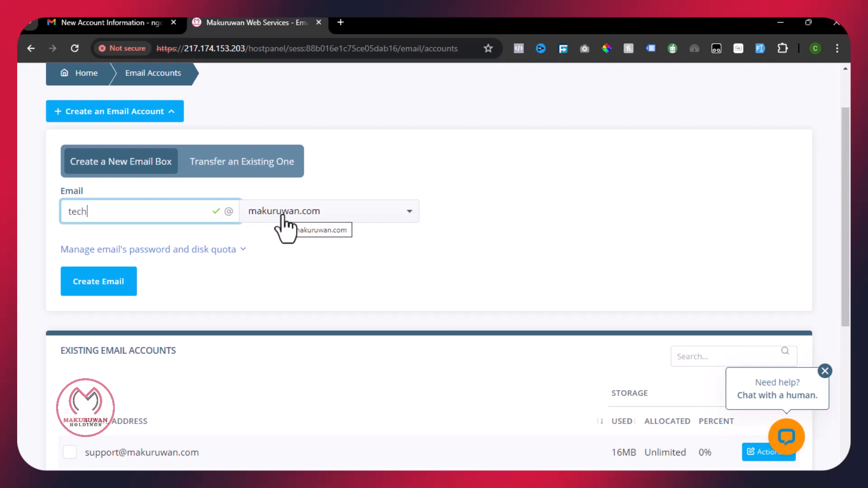
left_click(283, 217)
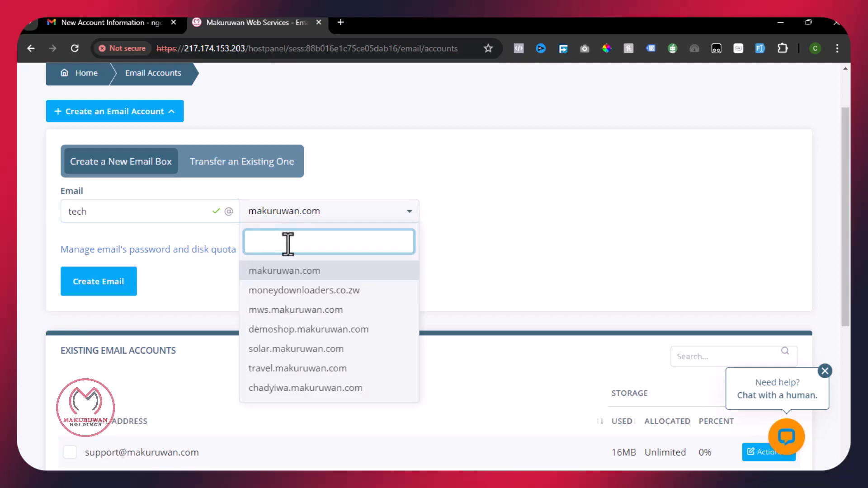
left_click(279, 291)
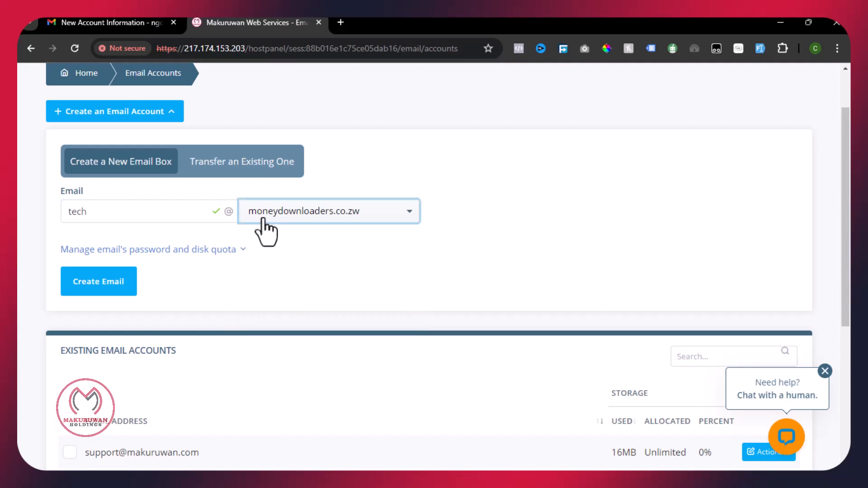
double_click(66, 220)
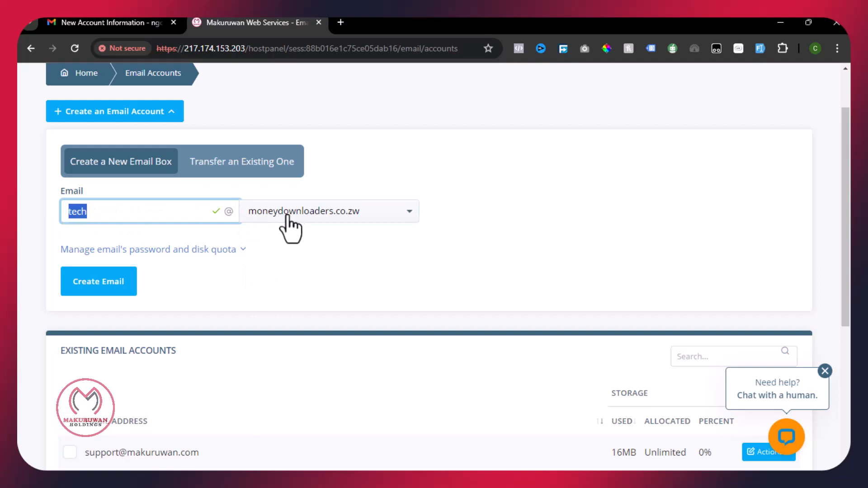
left_click(332, 217)
left_click(332, 213)
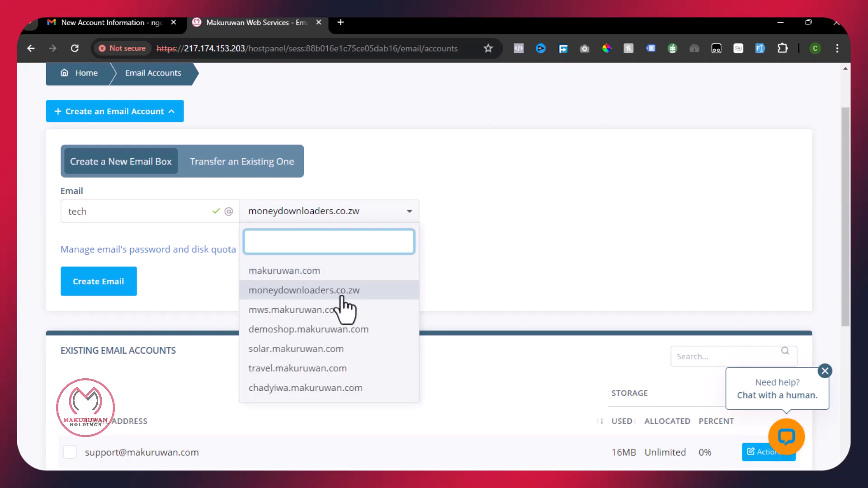
left_click(305, 271)
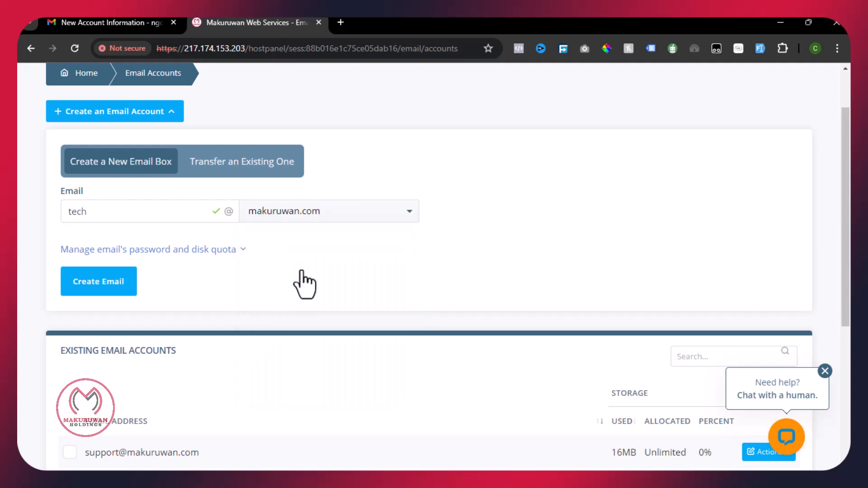
left_click_drag(111, 221, 42, 219)
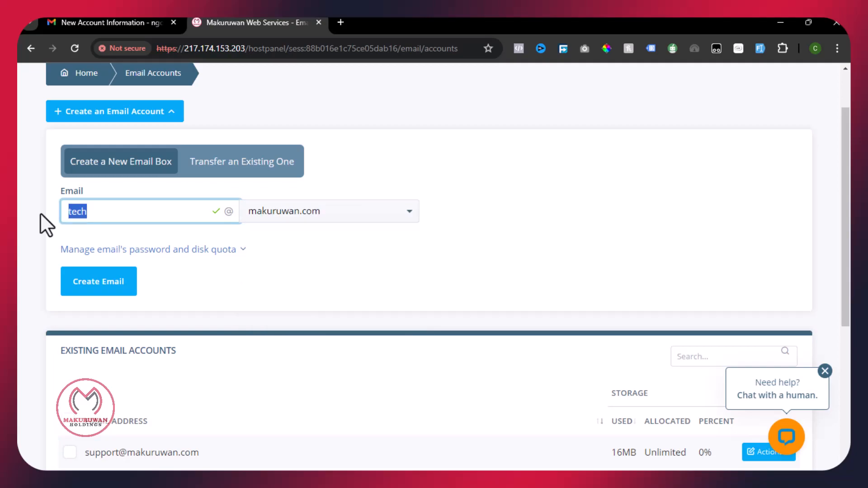
- Replace the generated password and repeat the new password in the confirmation field
left_click(199, 250)
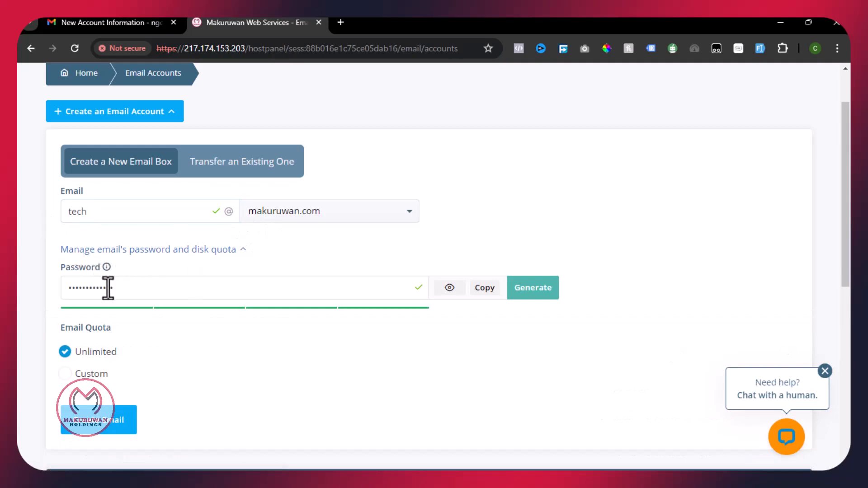
left_click_drag(143, 287, 53, 292)
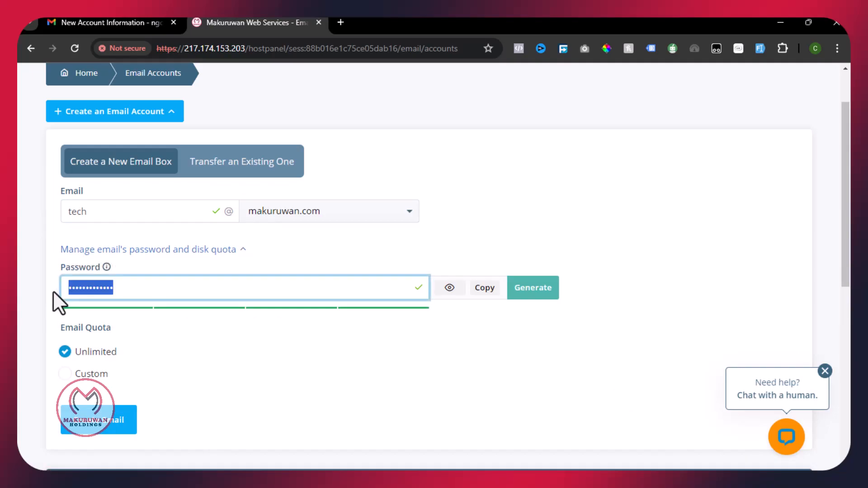
type("•••••")
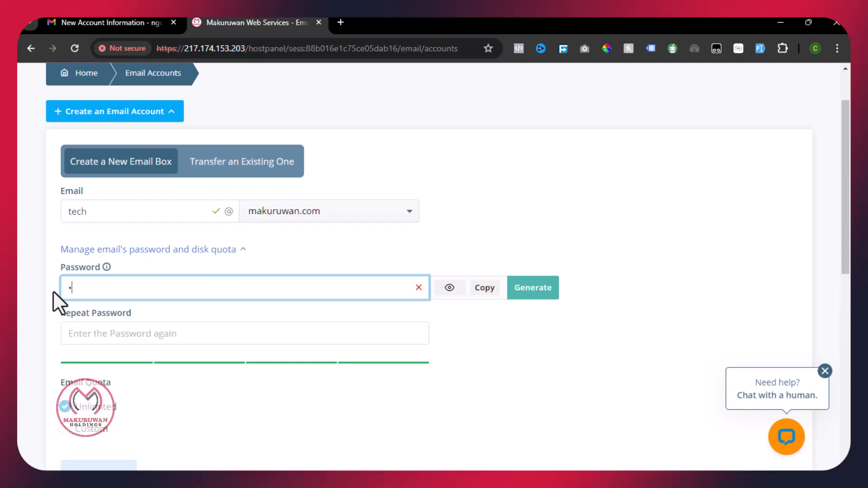
type("•••")
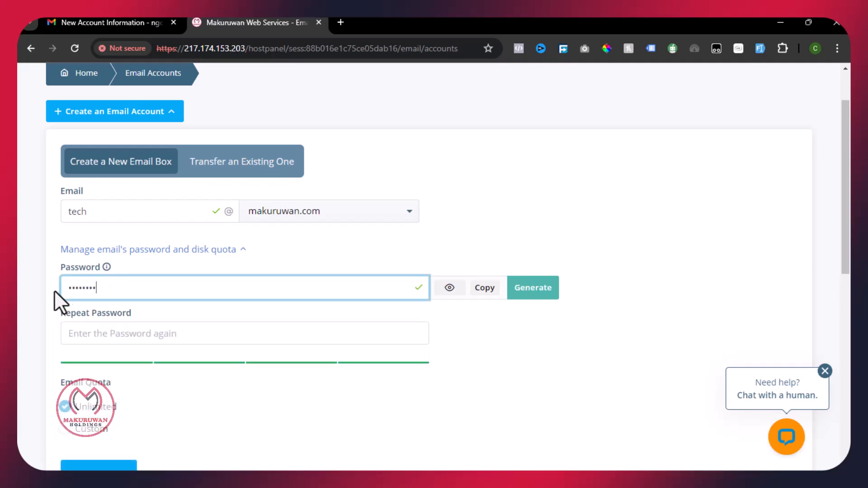
left_click(450, 290)
left_click(124, 333)
type("123")
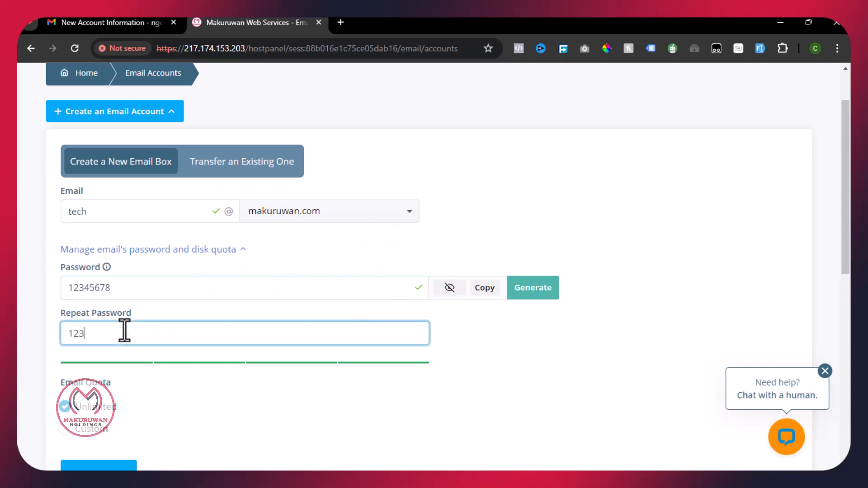
type("45678")
key("ctrl+a")
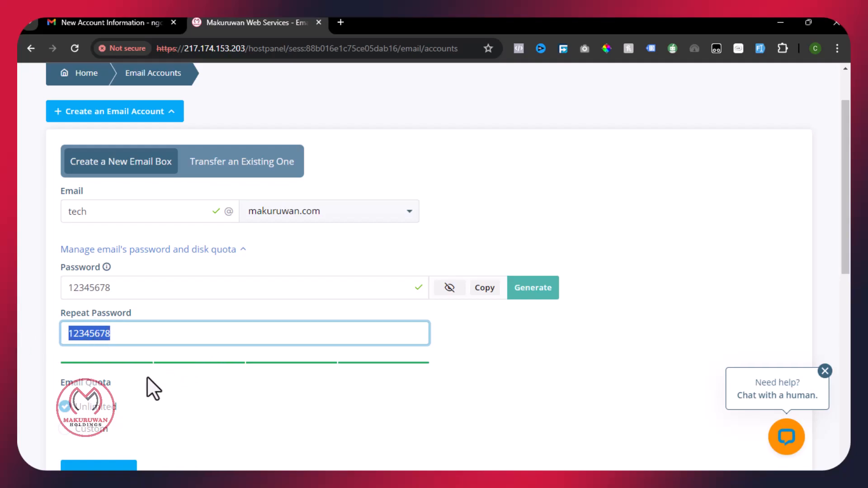
key("shift+Tab")
scroll(50, 314, "down", 3)
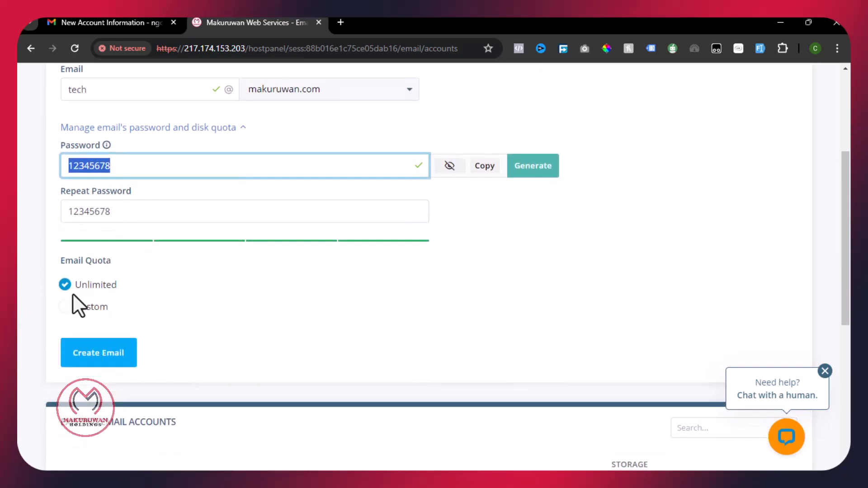
left_click_drag(97, 89, 55, 97)
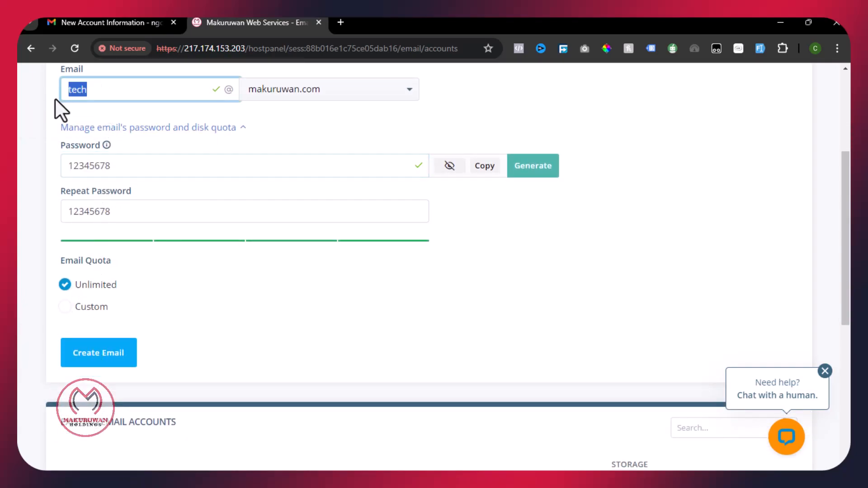
- Try a custom quota, then restore Unlimited and create the tech mailbox
left_click(66, 308)
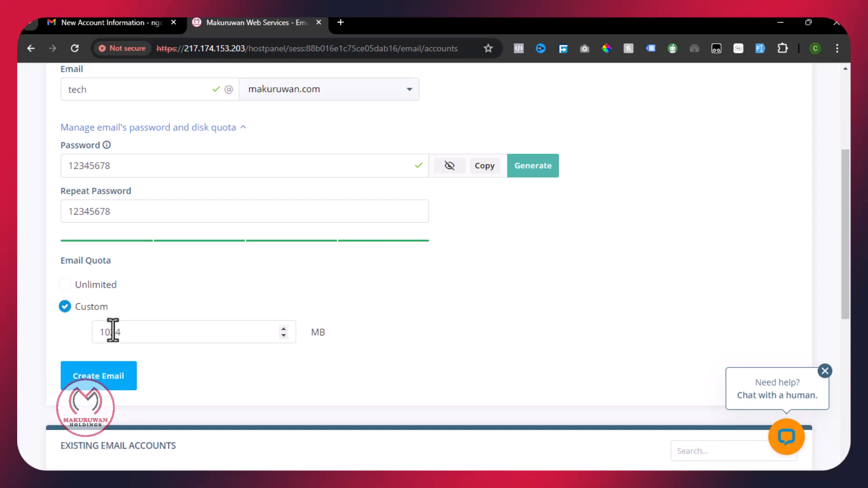
left_click_drag(136, 333, 67, 333)
type("1000")
key("BackSpace")
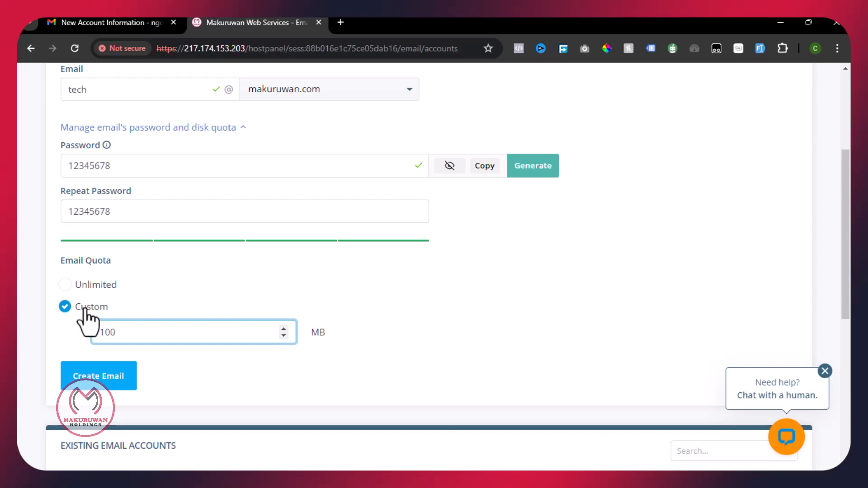
left_click(104, 292)
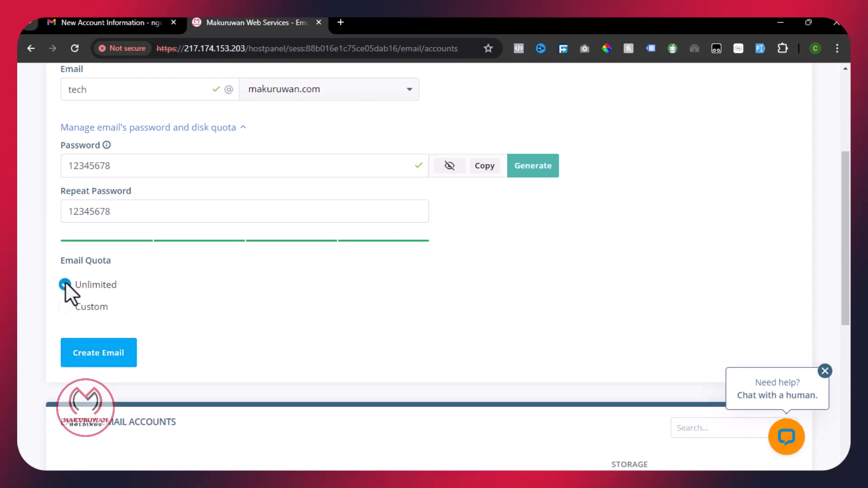
left_click(93, 354)
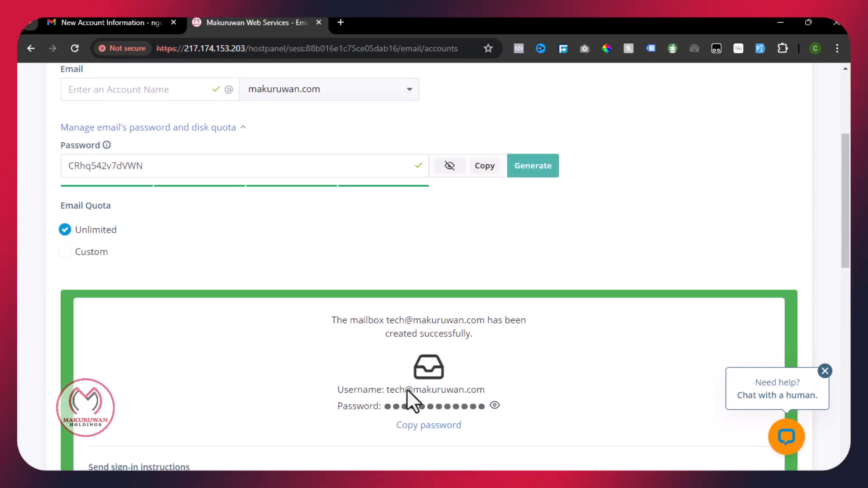
- Reveal and select the tech mailbox's password in the success message
left_click(495, 406)
left_click_drag(428, 406, 355, 405)
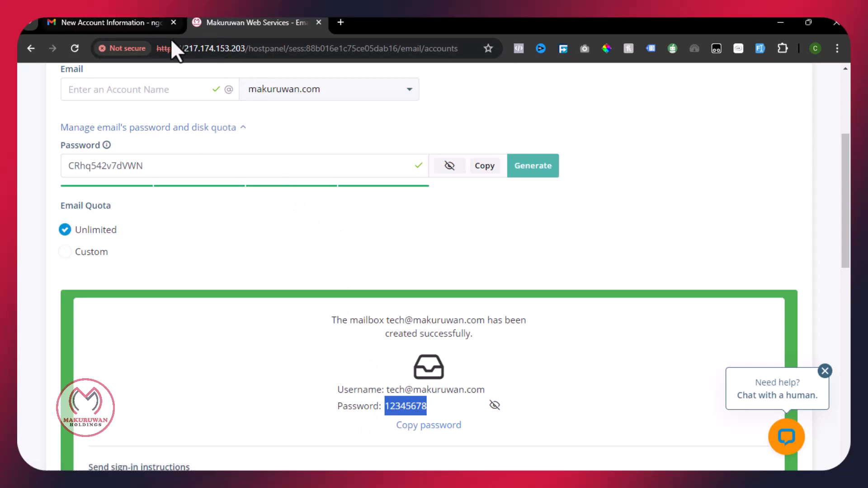
- Copy the Control Panel link address from the Gmail email and return to the hosting panel
left_click(131, 23)
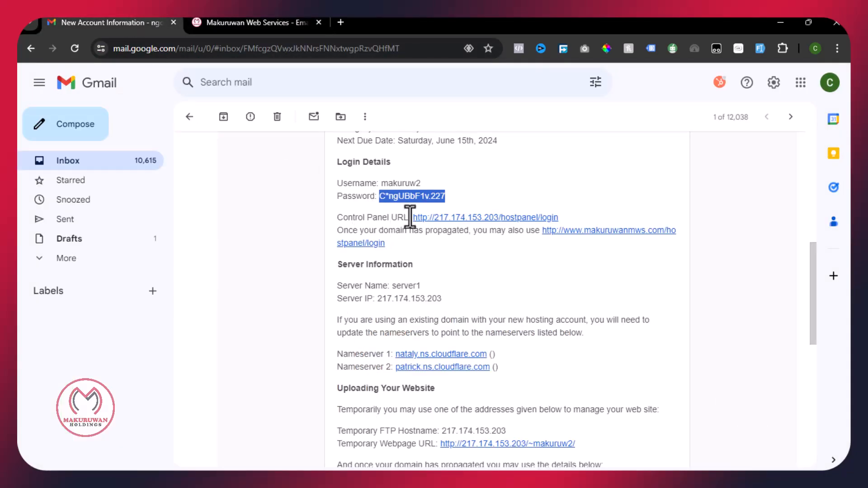
left_click_drag(412, 217, 559, 215)
key("ctrl+c")
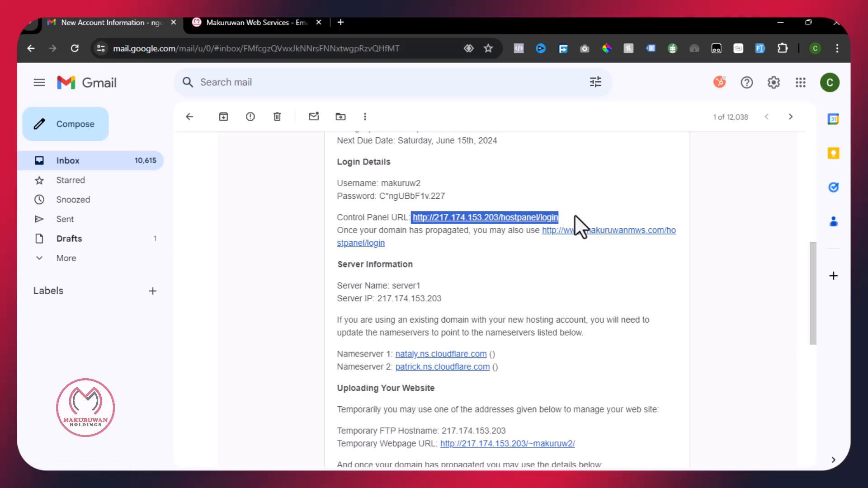
right_click(544, 219)
left_click(567, 357)
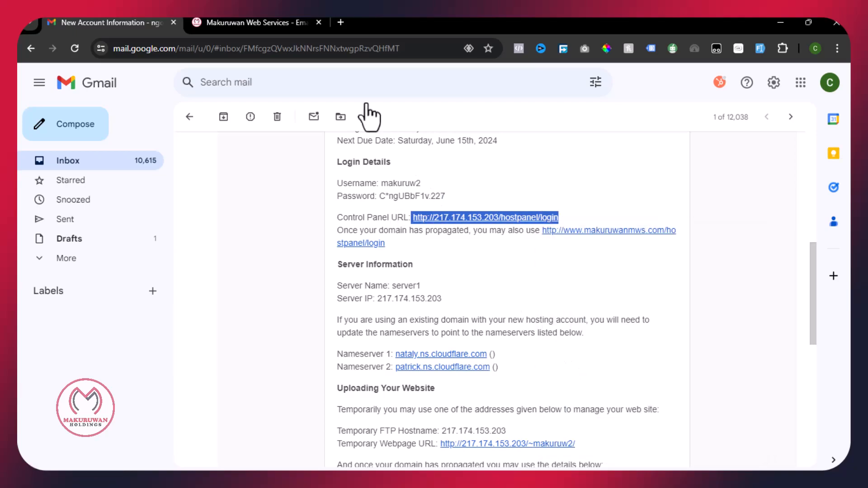
left_click(293, 19)
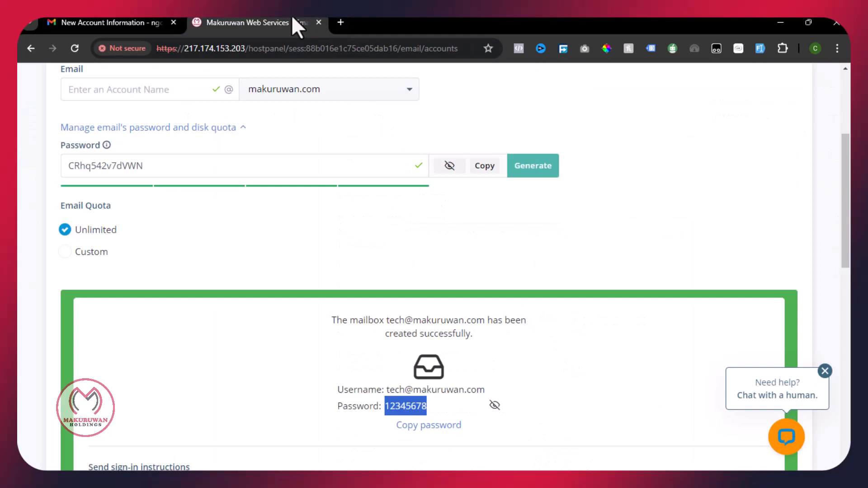
- Load 217.174.153.203/hostpanel/login/webmail in a new tab by appending /webmail to the pasted URL
left_click(340, 23)
left_click(277, 46)
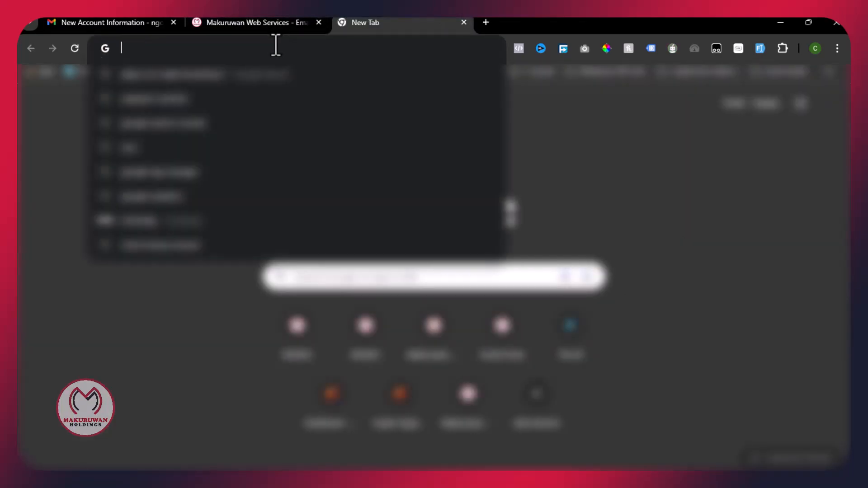
key("ctrl+v")
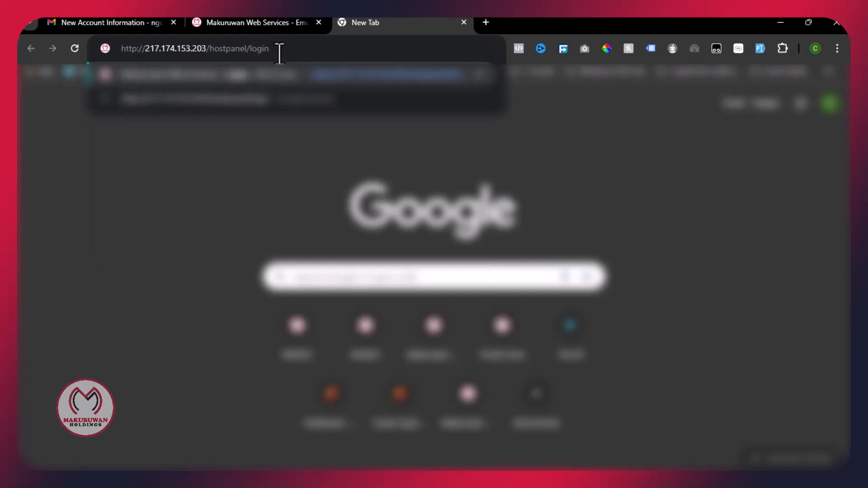
type("/")
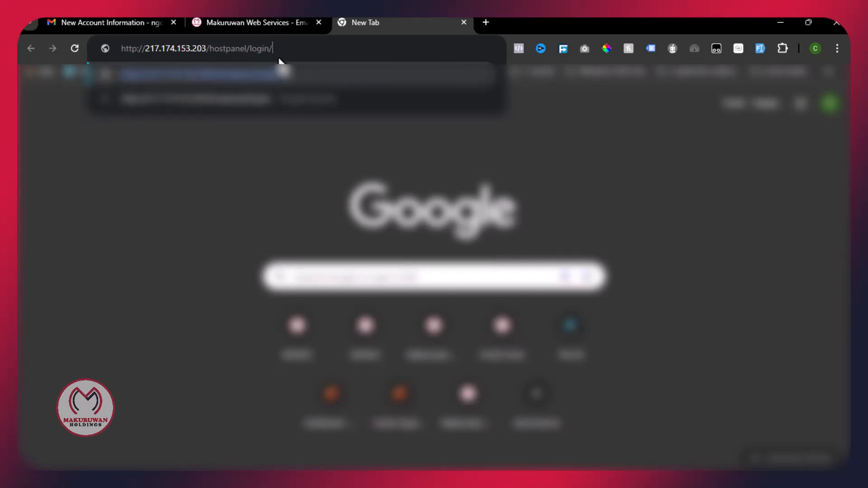
type("web")
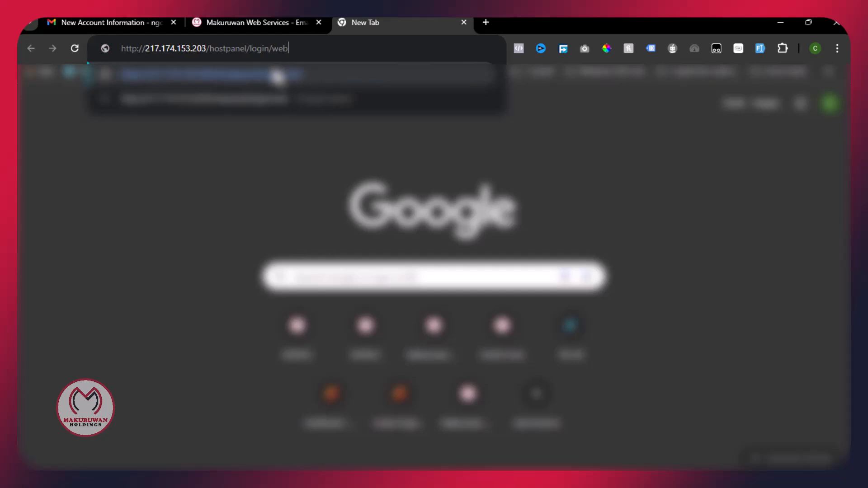
type("mail")
left_click_drag(311, 49, 95, 50)
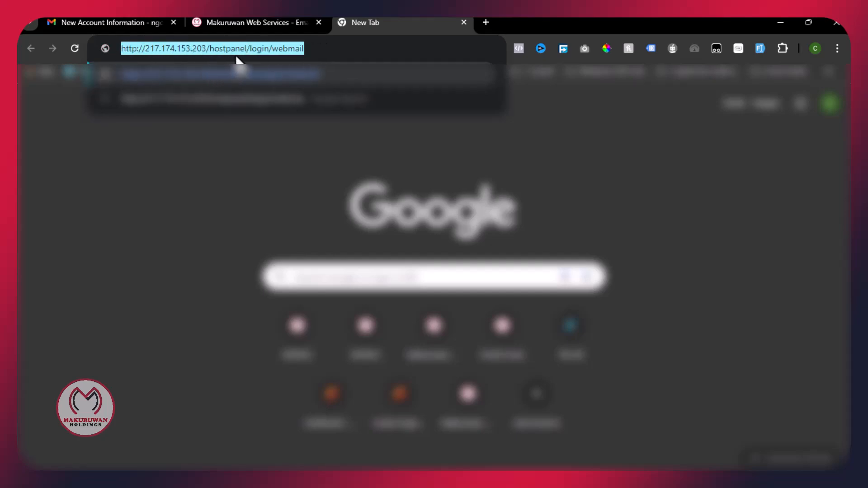
left_click(316, 48)
left_click_drag(317, 48, 272, 48)
left_click(316, 48)
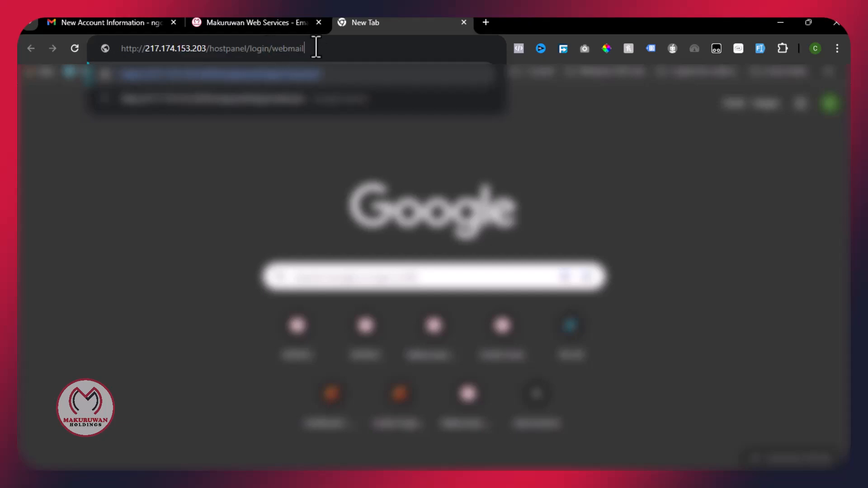
key("Return")
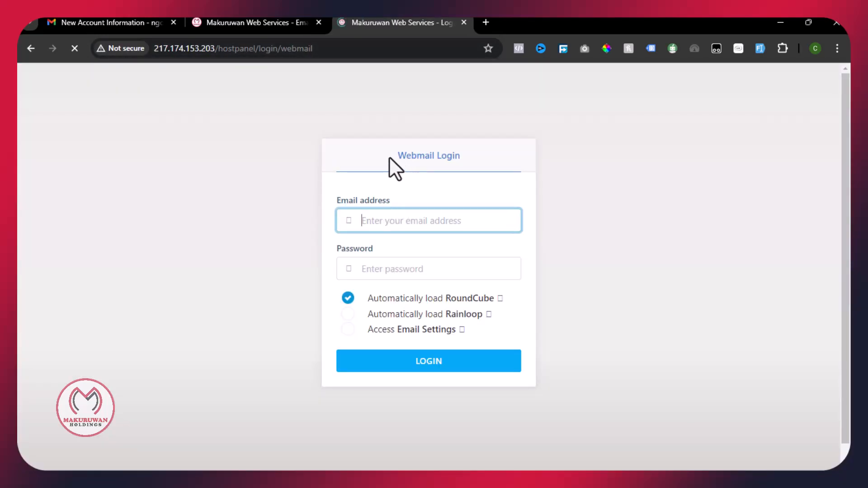
- Log in to webmail with the tech mailbox's address and password, RoundCube loading automatically
left_click(390, 158)
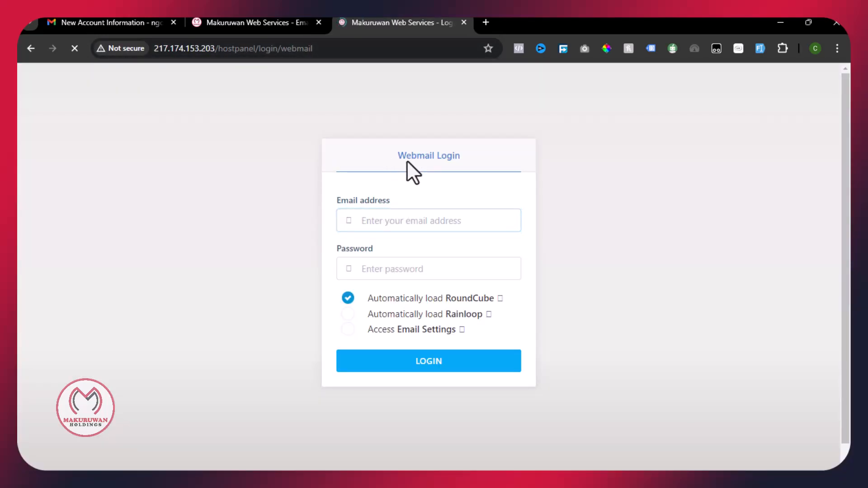
left_click(377, 221)
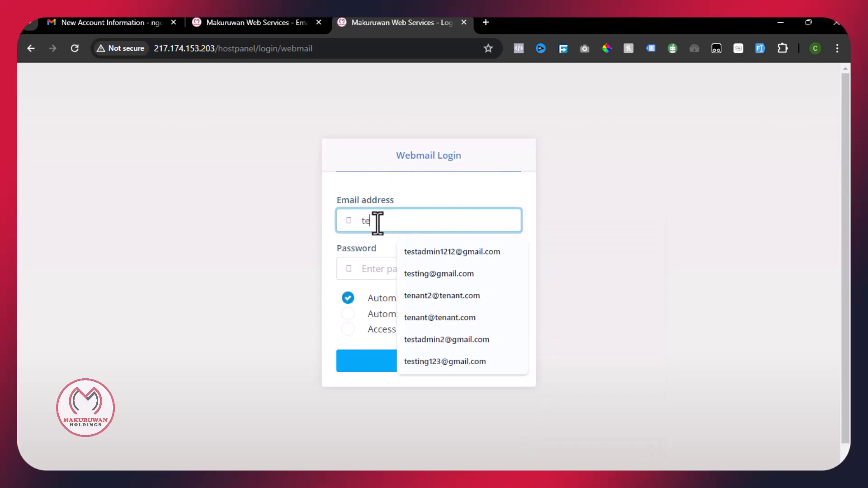
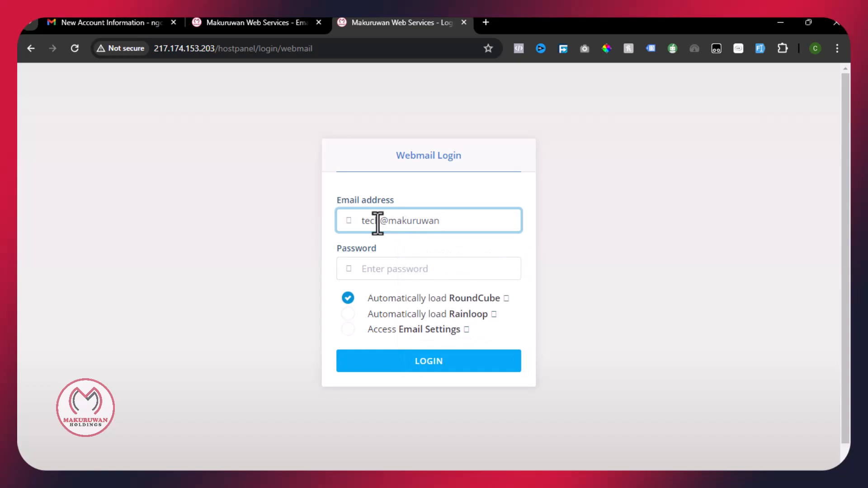
left_click(377, 262)
type("••")
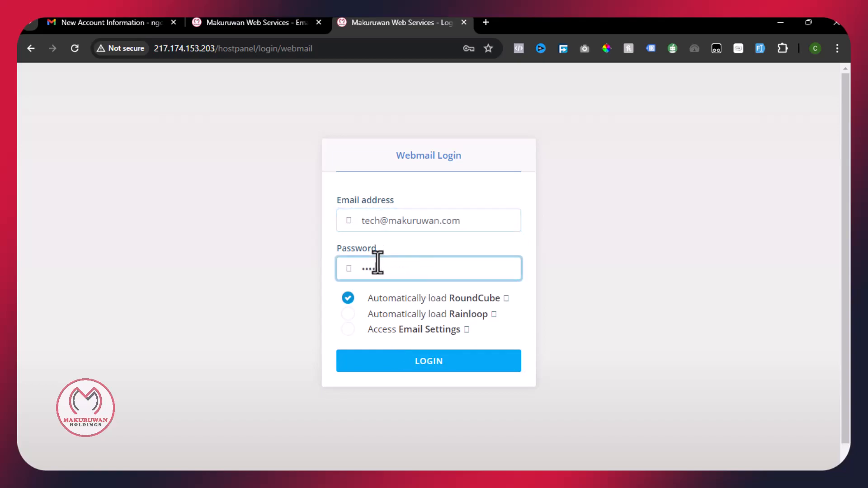
type("••••••")
left_click(415, 301)
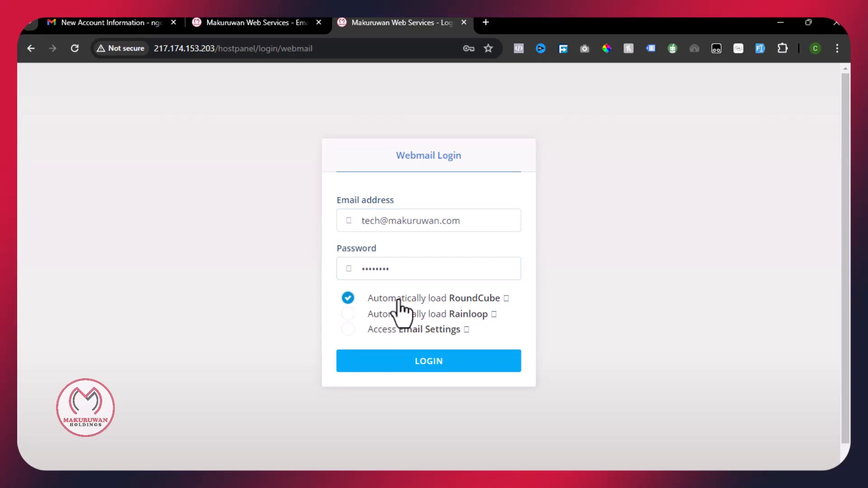
left_click(407, 362)
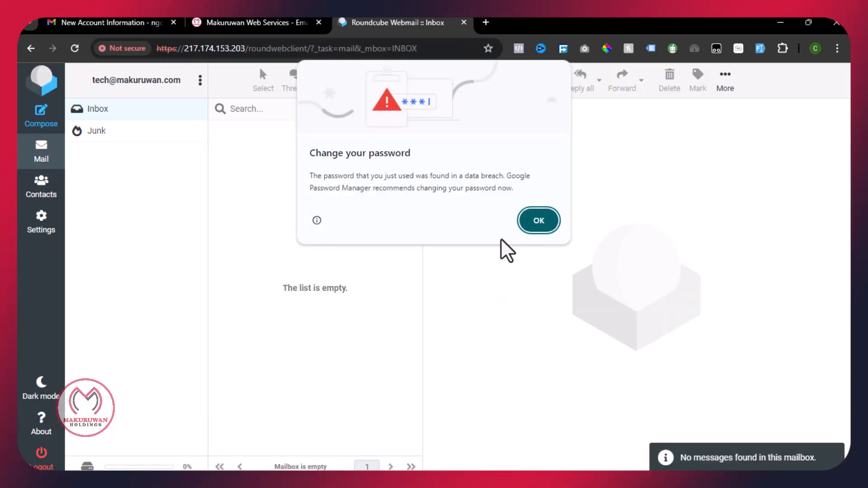
- Dismiss the breached-password warning and start an email to the Gmail account with subject Testing
left_click(555, 230)
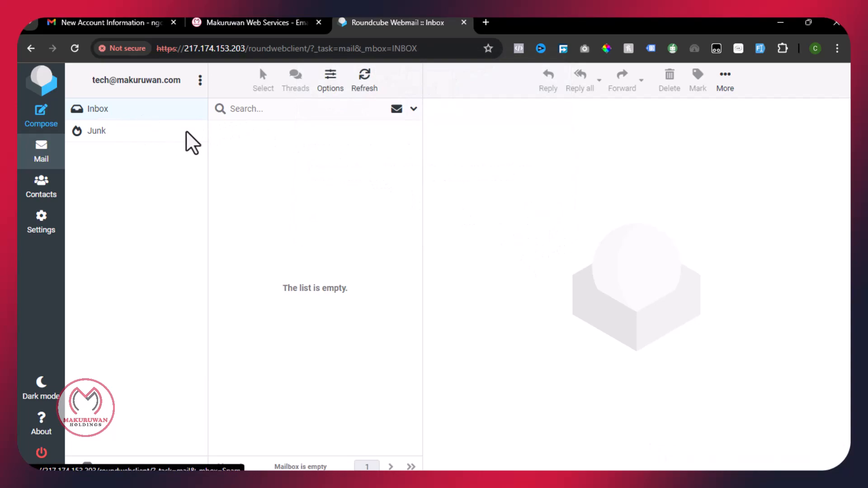
left_click(42, 121)
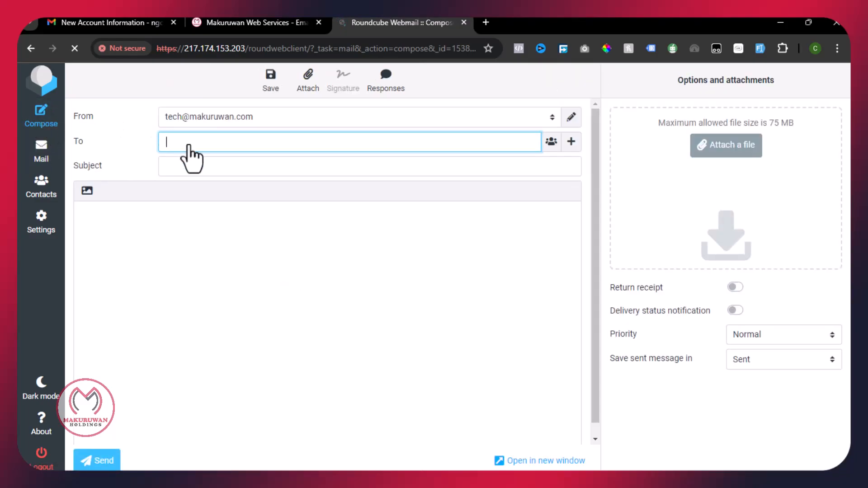
key("ctrl+v")
type("????????")
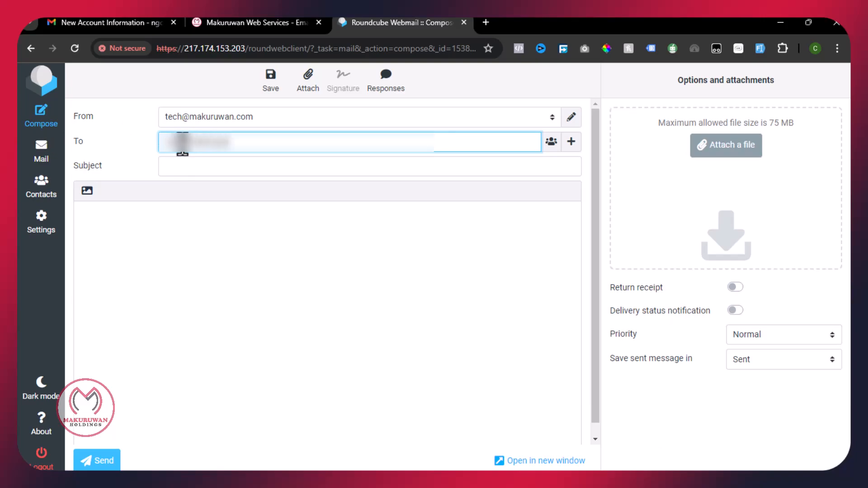
type("?????")
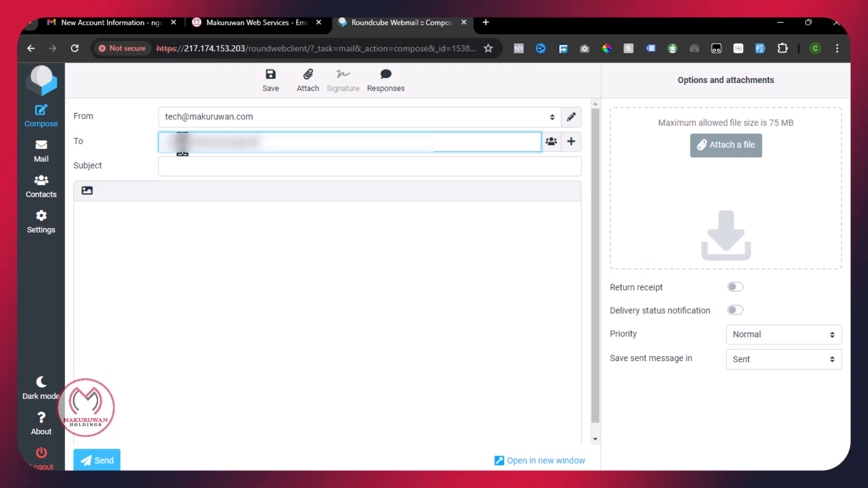
type("????")
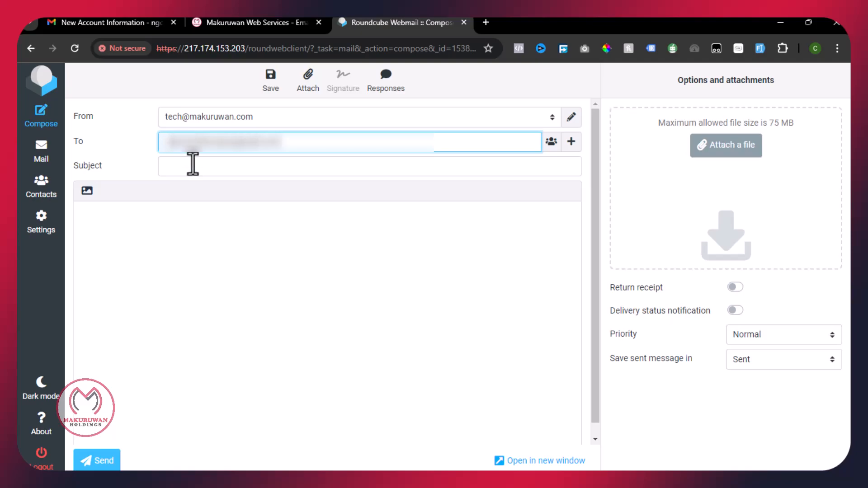
left_click(181, 170)
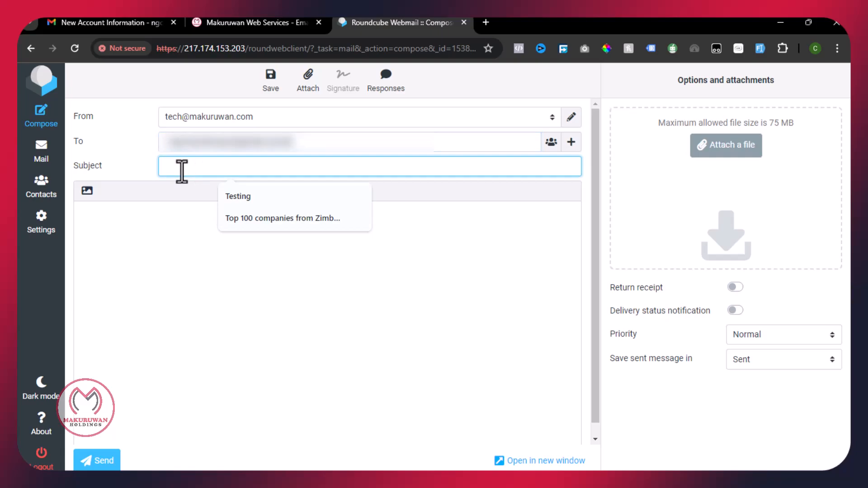
left_click(229, 199)
- Write the body "testing testing" and send the email
left_click(174, 247)
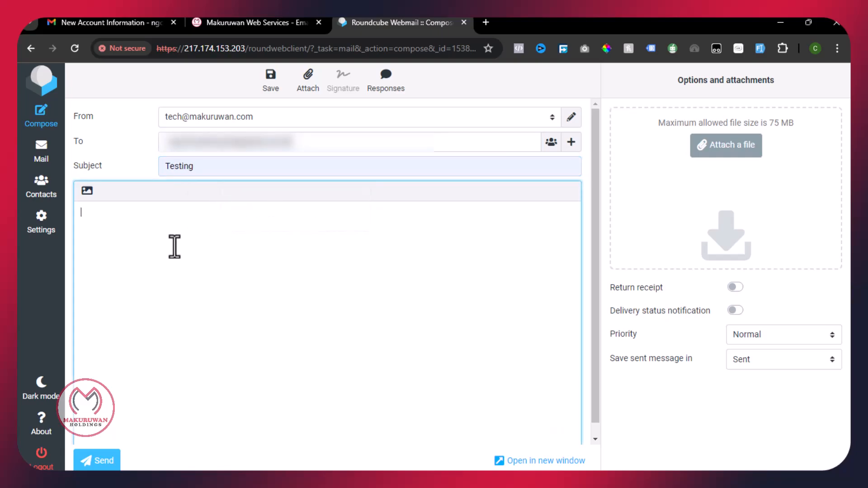
type("testing testing")
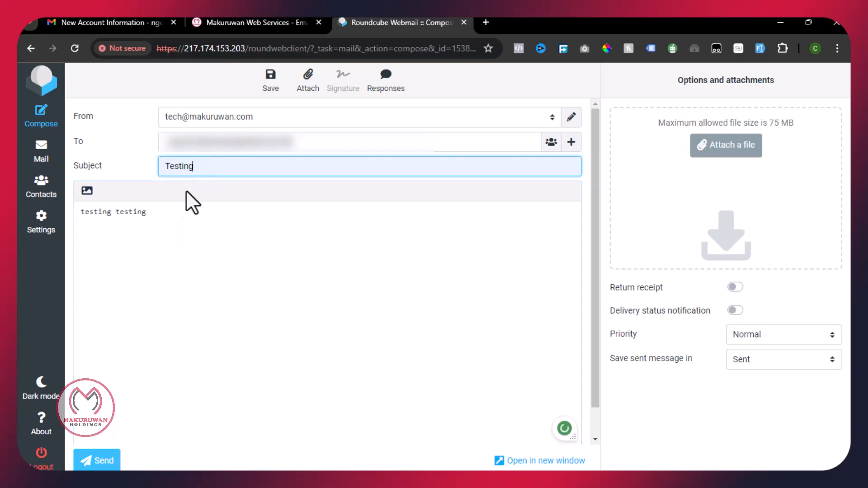
key("ctrl+a")
left_click(96, 461)
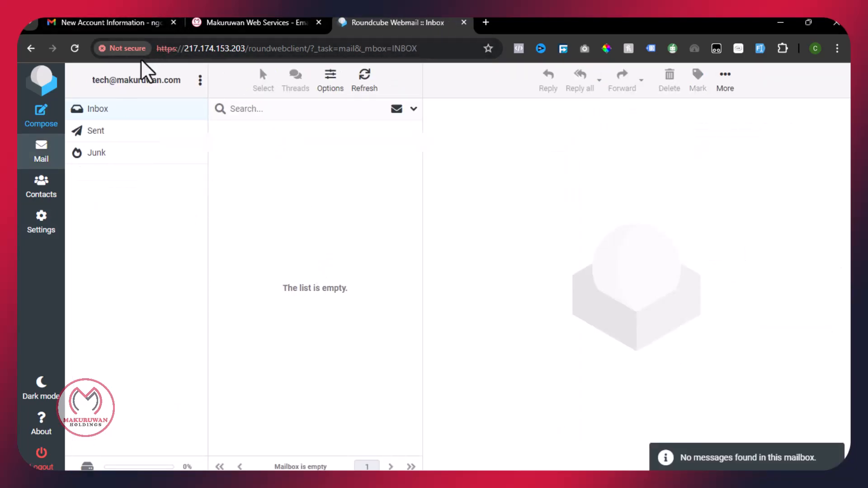
- Open the Testing email from tech in the Gmail inbox and reply 'hy how are you'
left_click(139, 20)
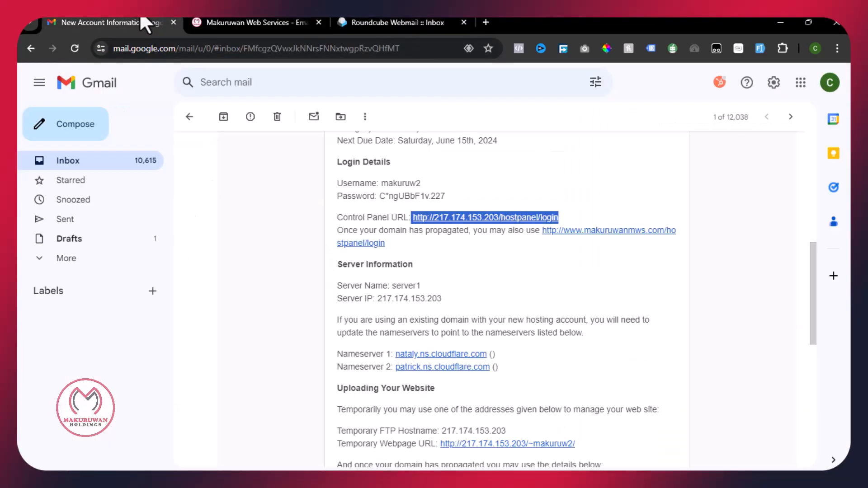
left_click(77, 163)
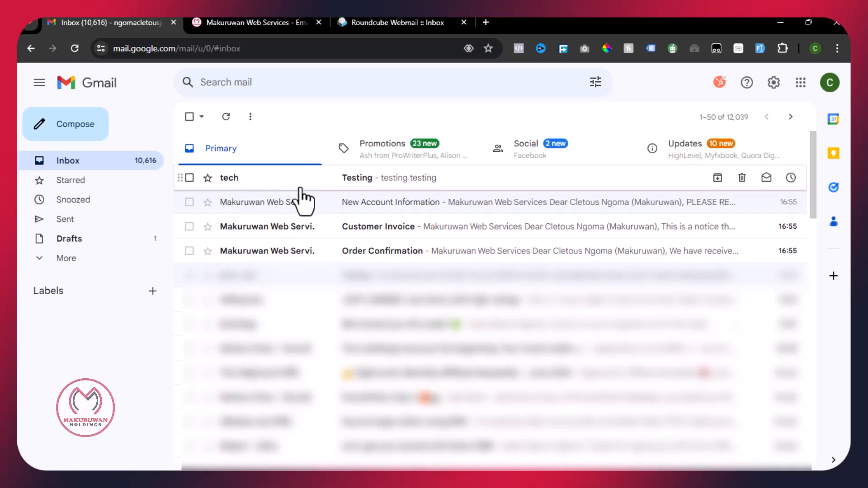
left_click(362, 181)
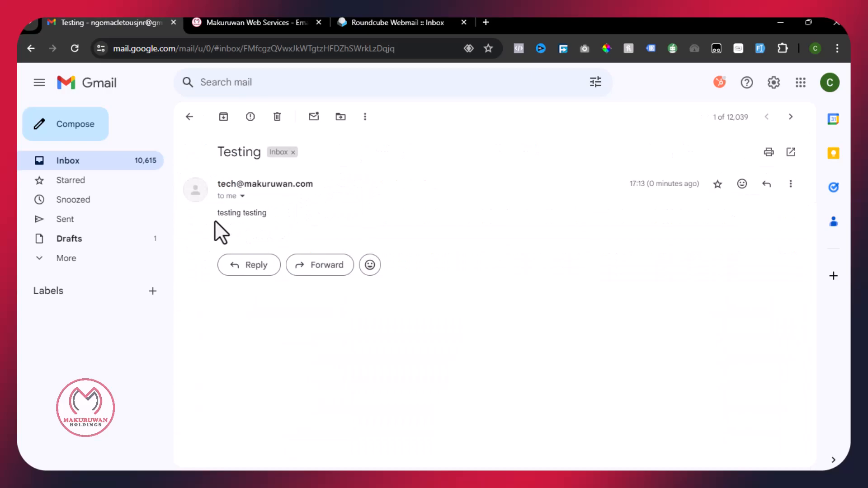
left_click_drag(215, 151, 264, 153)
left_click(256, 268)
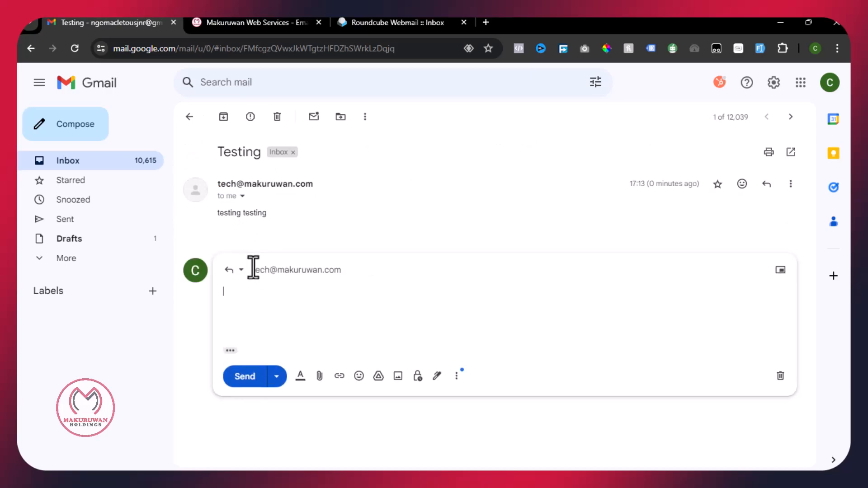
type("hy how are")
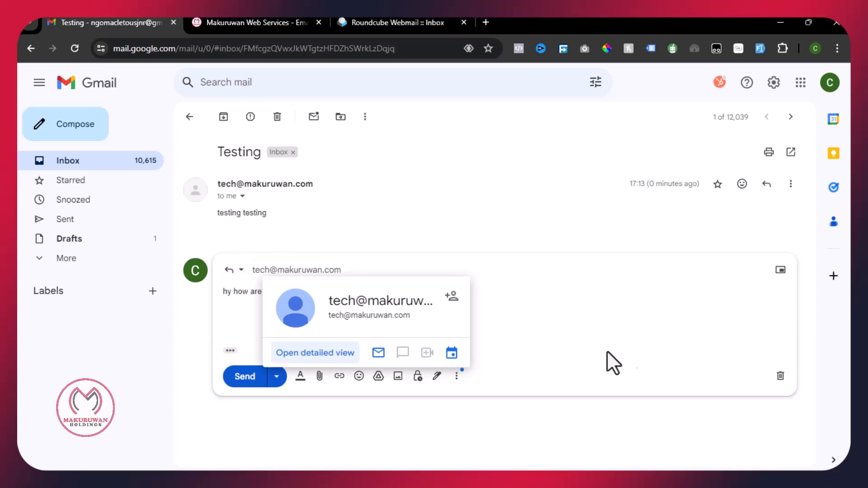
left_click(246, 377)
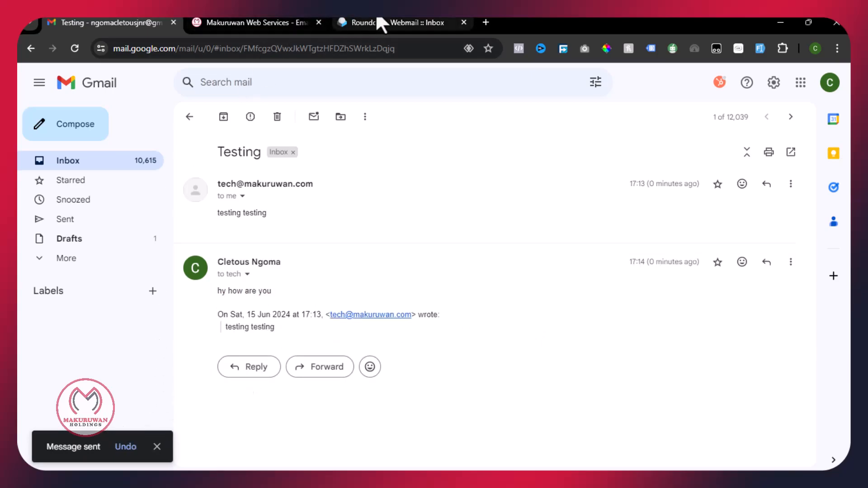
- Refresh the Roundcube inbox and open the 'Re: Testing' reply reading 'hy how are you'
left_click(382, 20)
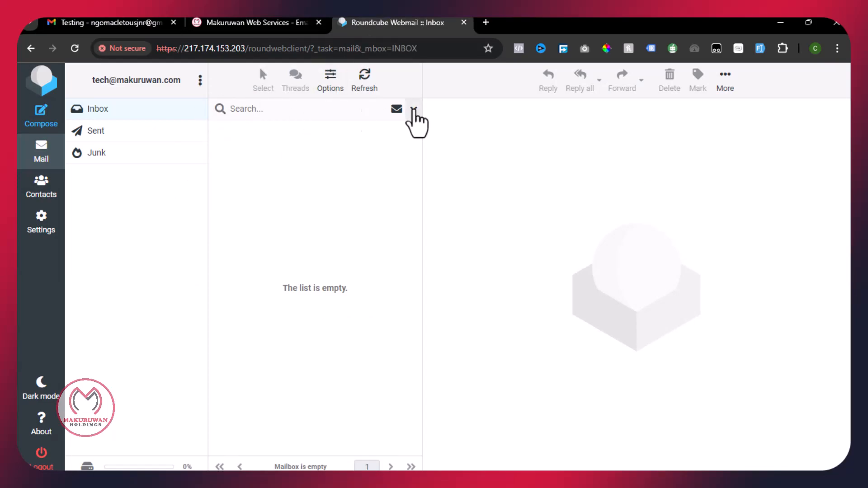
left_click(362, 85)
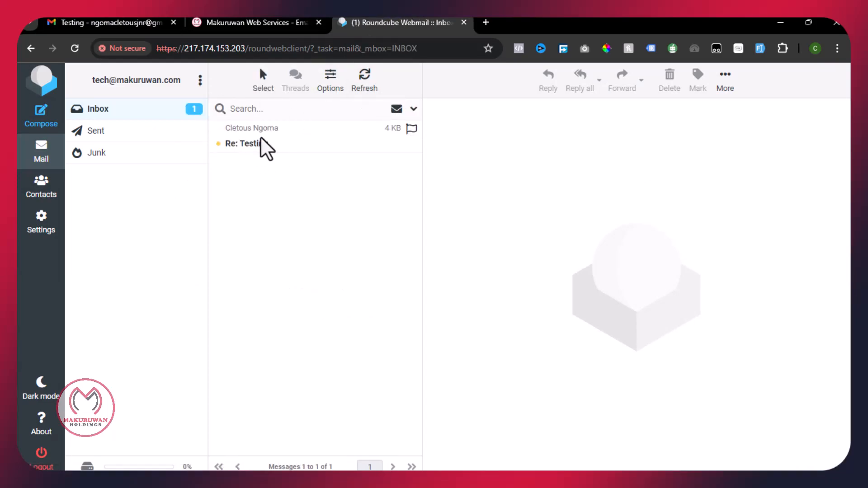
left_click(264, 146)
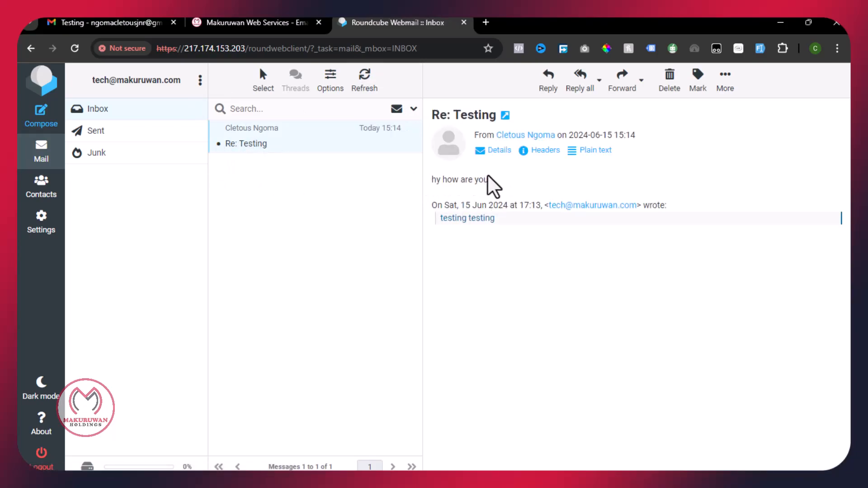
left_click_drag(489, 181, 429, 180)
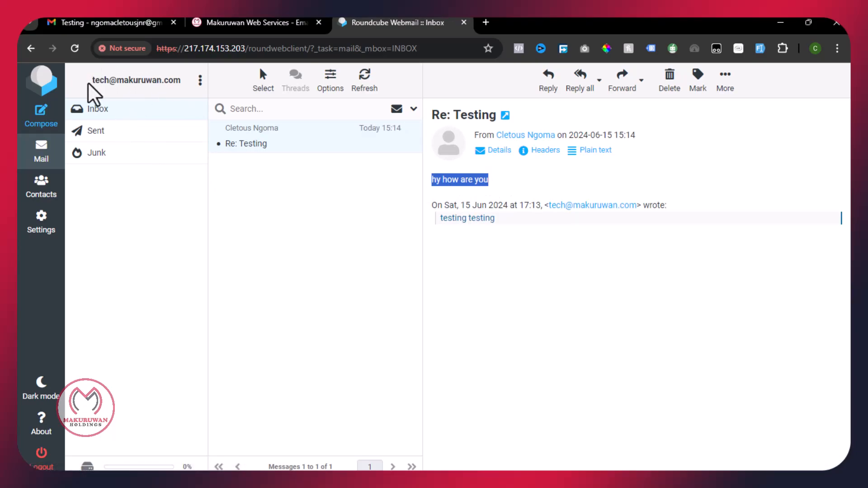
- Highlight the mailbox account name and webmail address, then return to the control panel
left_click_drag(91, 81, 177, 79)
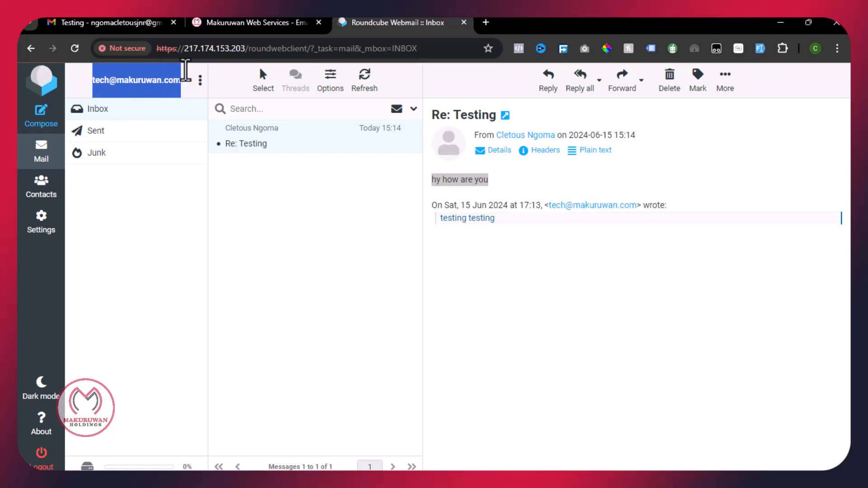
left_click(202, 49)
left_click(258, 51)
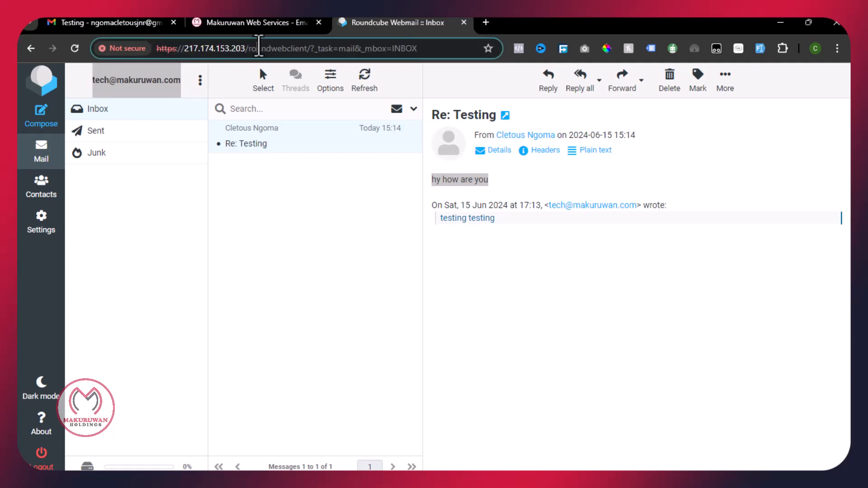
left_click_drag(305, 52, 171, 54)
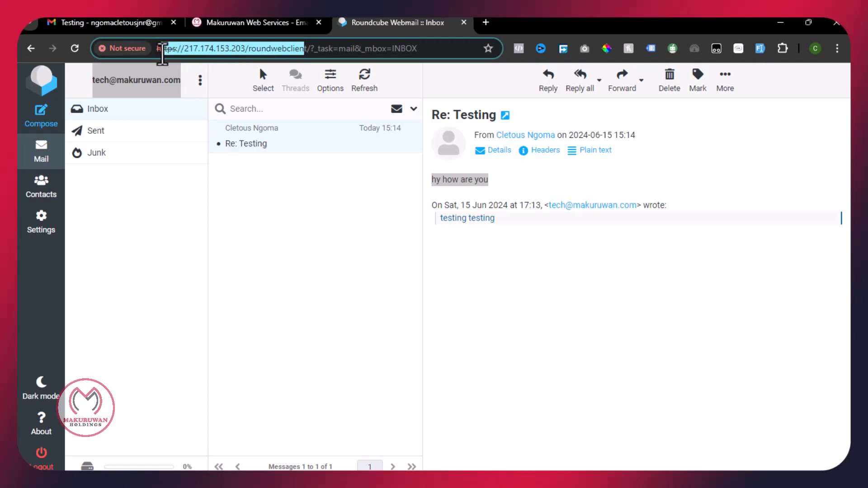
left_click(142, 233)
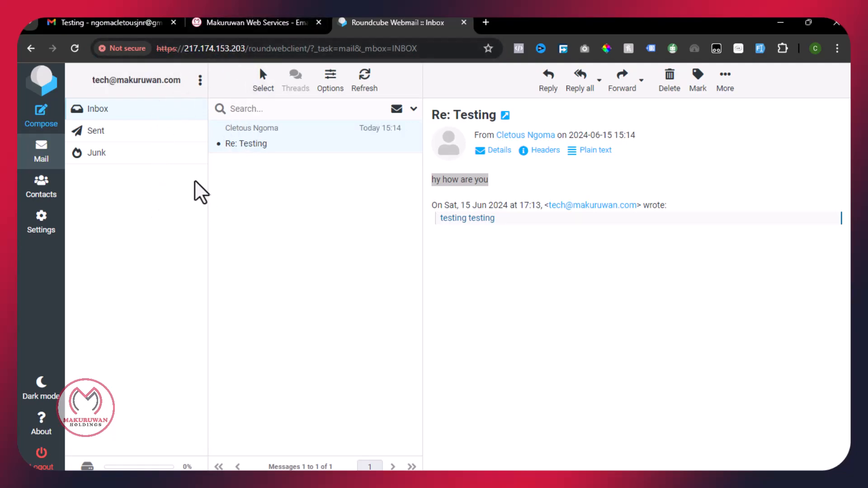
left_click_drag(128, 80, 170, 80)
left_click(252, 20)
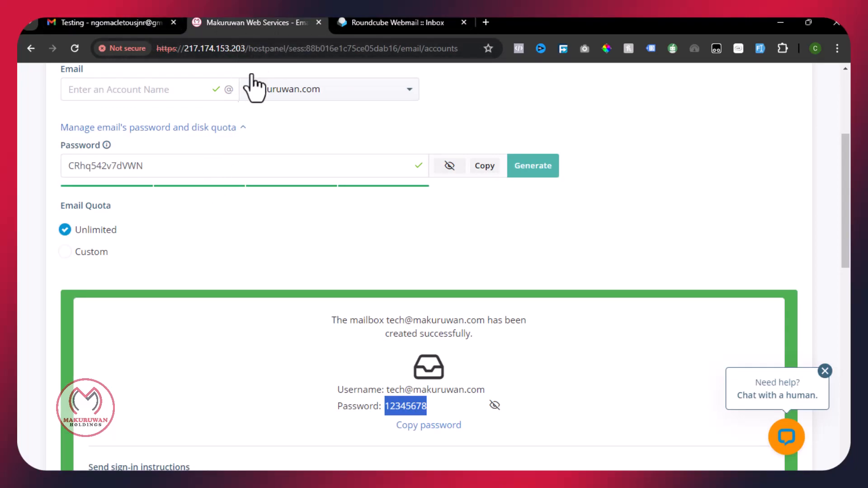
- Load the control panel login page at makuruwan.com/hostpanel/login in a new tab
double_click(199, 52)
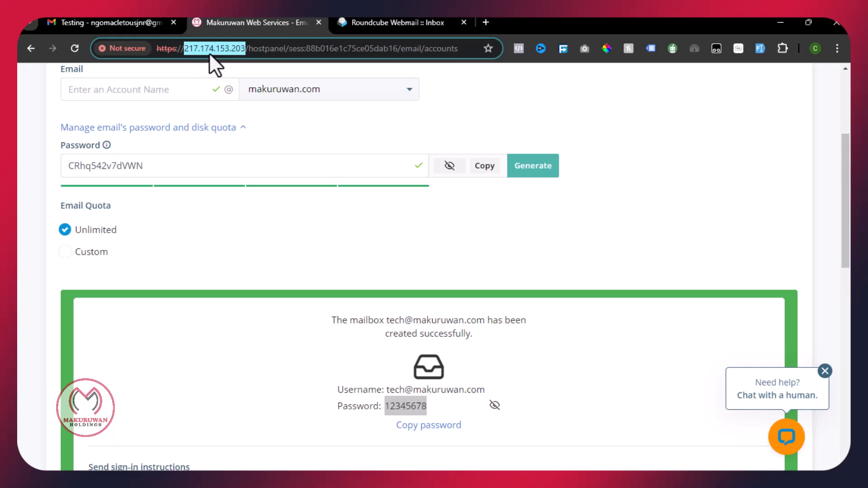
left_click(486, 22)
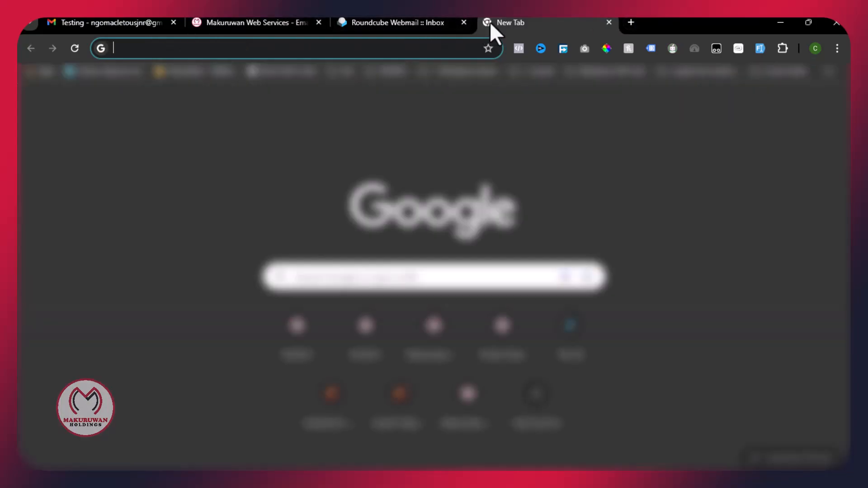
type("makuru")
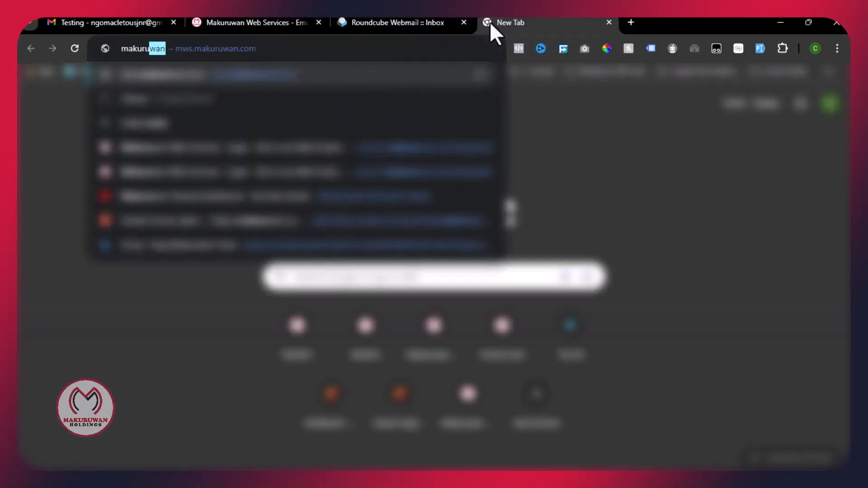
type("wan")
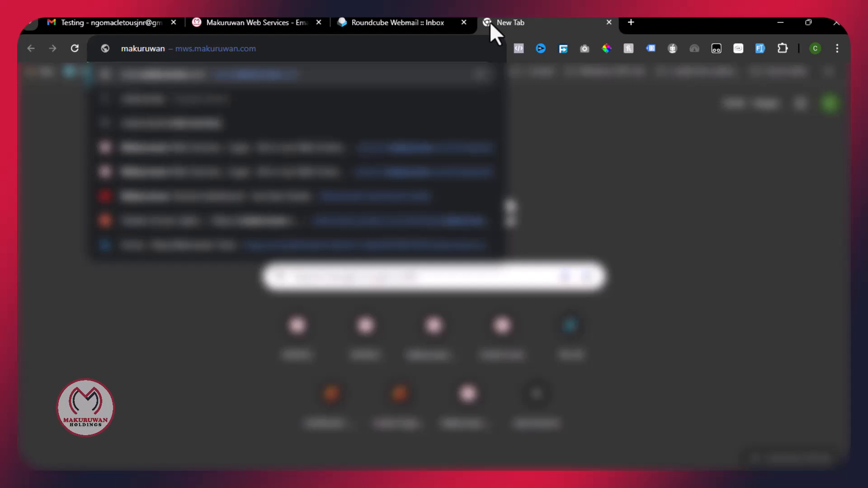
type(".com/")
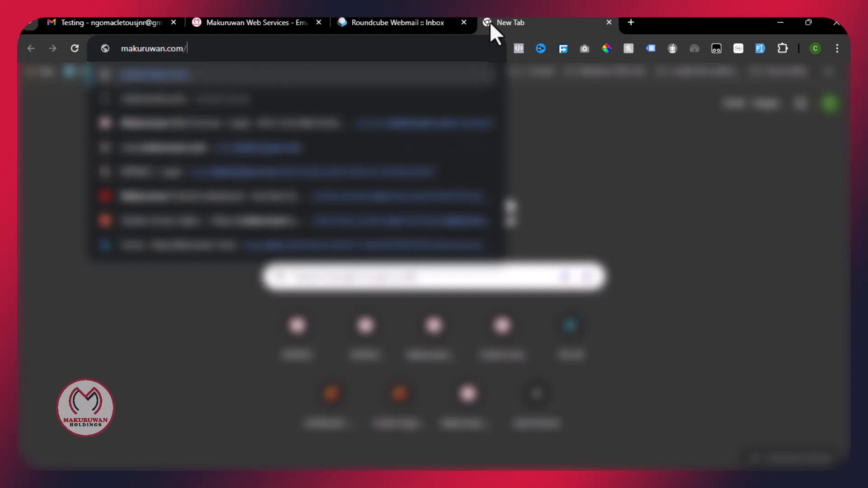
type("hostpan")
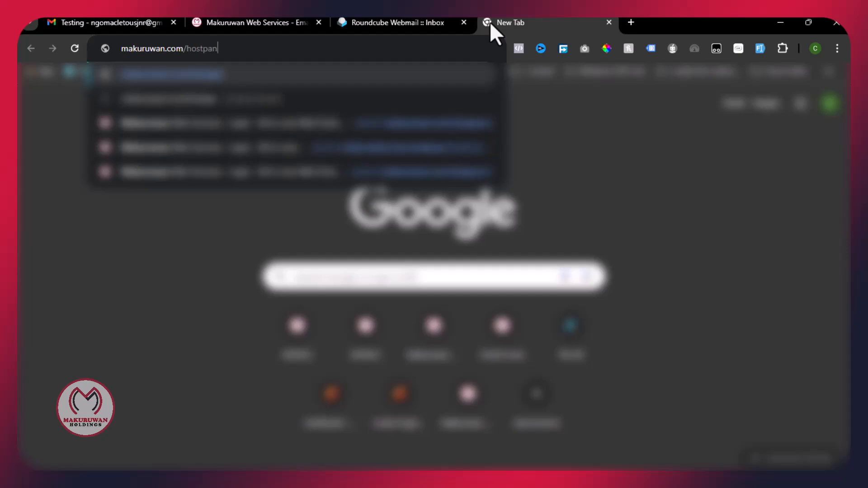
type("el/login")
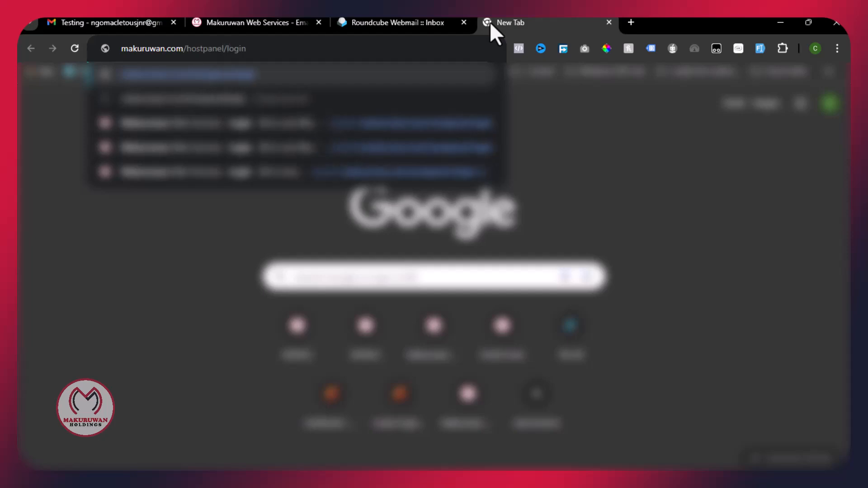
key("Return")
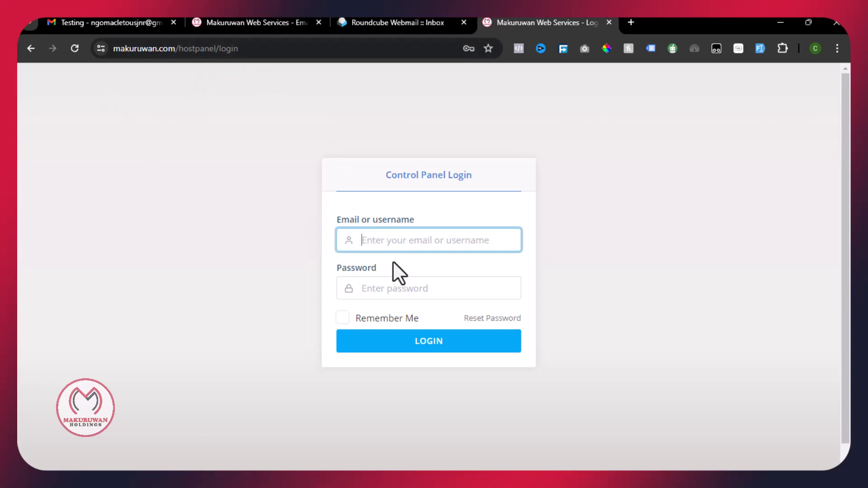
left_click(385, 286)
left_click(411, 240)
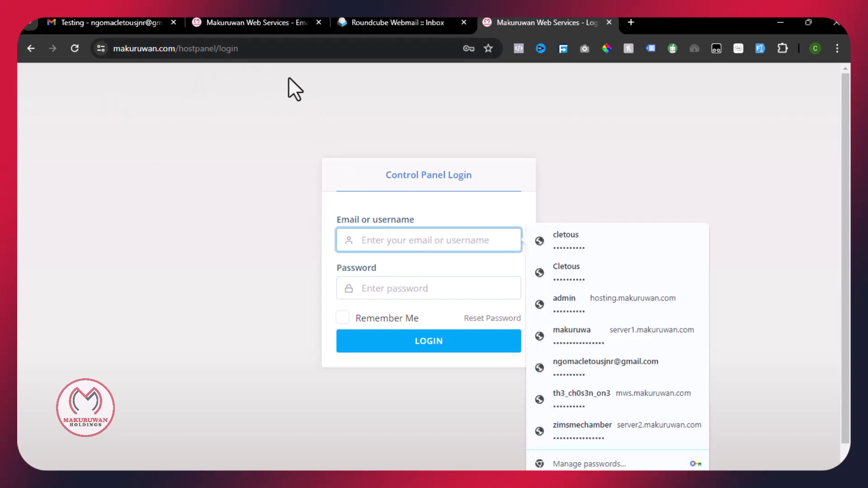
- Load the webmail login at makuruwan.com/hostpanel/login/webmail, then go back to Gmail
left_click(143, 48)
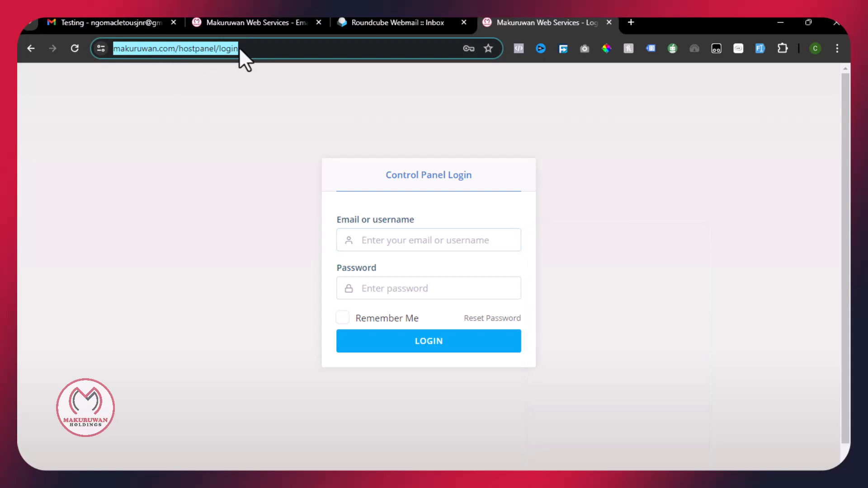
left_click(265, 49)
type("/")
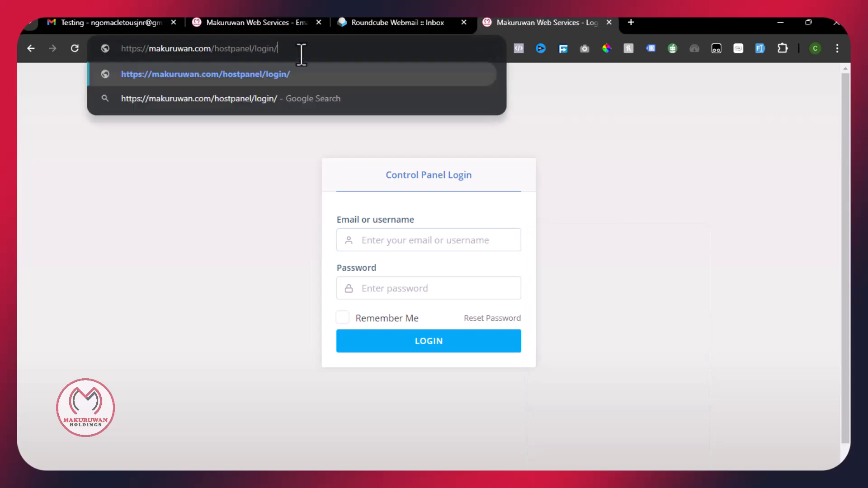
type("webmail")
key("Return")
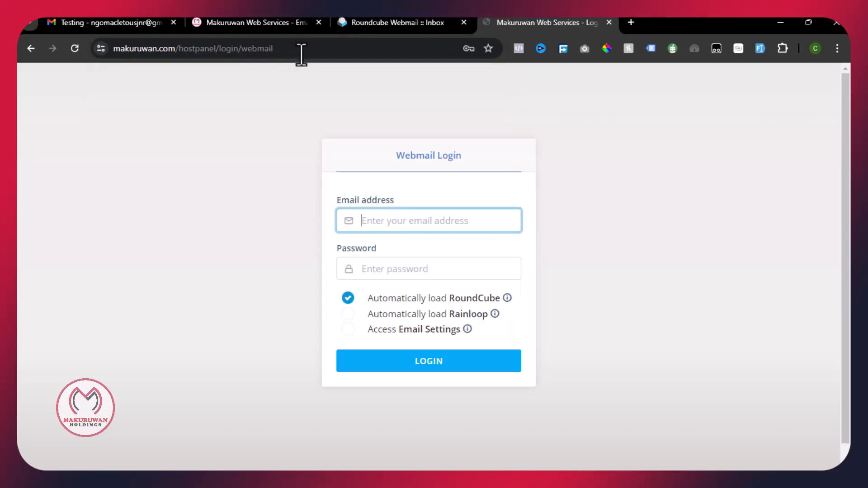
left_click(291, 48)
left_click_drag(317, 47, 114, 36)
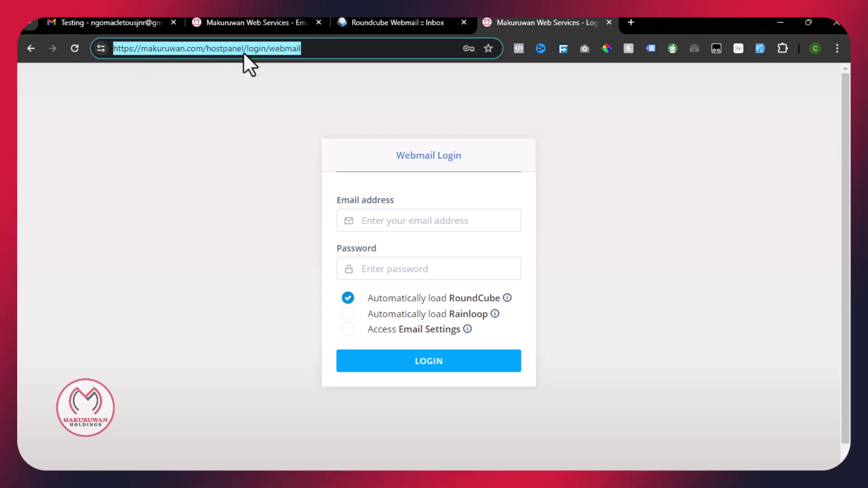
left_click(86, 21)
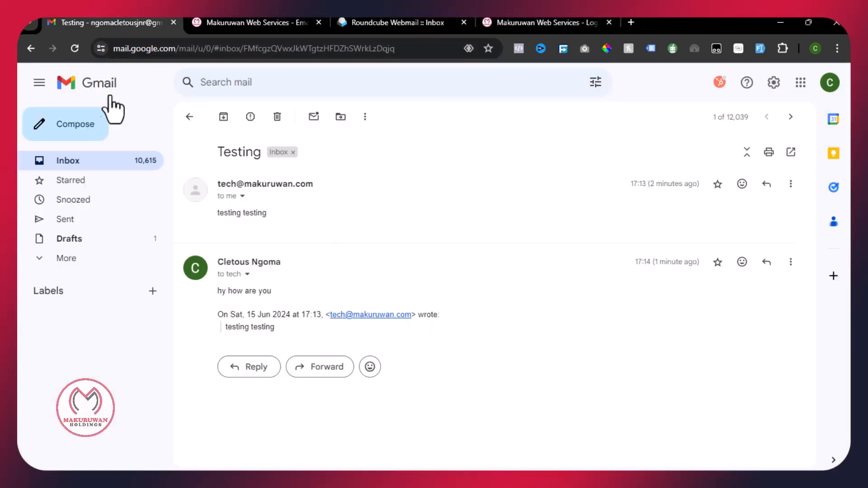
- Open the New Account Information email and scroll to its Login Details and propagation note
left_click(68, 166)
left_click(304, 201)
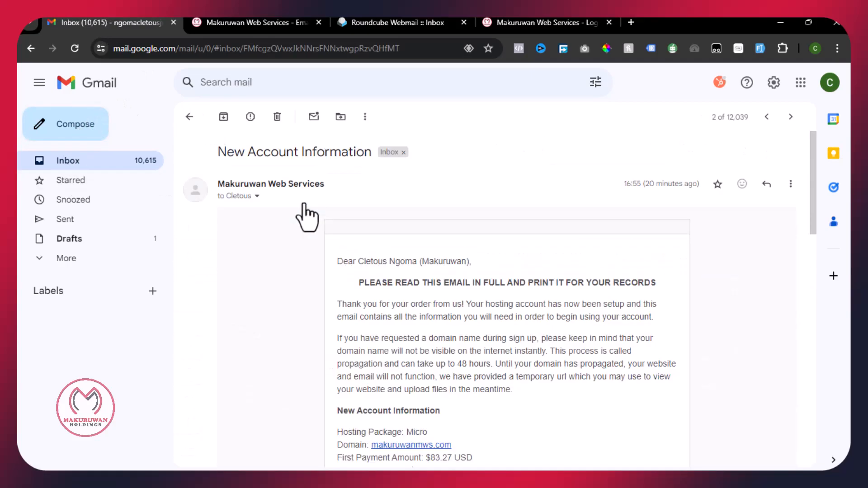
scroll(378, 289, "down", 7)
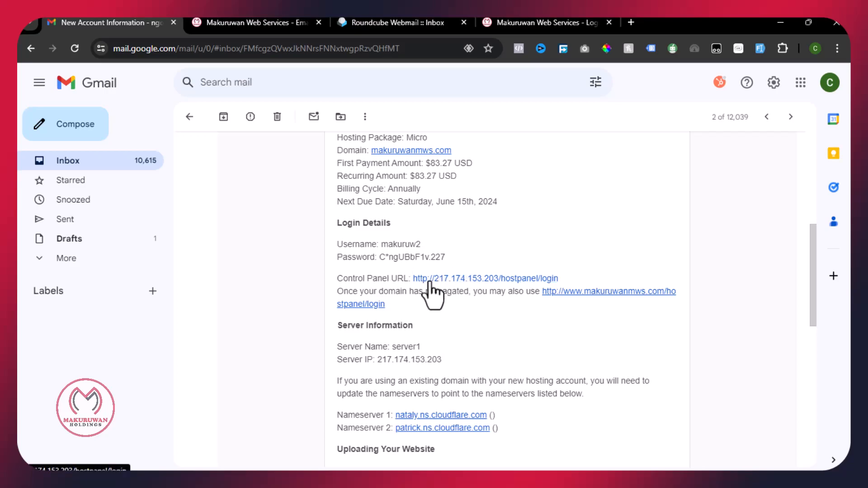
left_click_drag(389, 292, 467, 293)
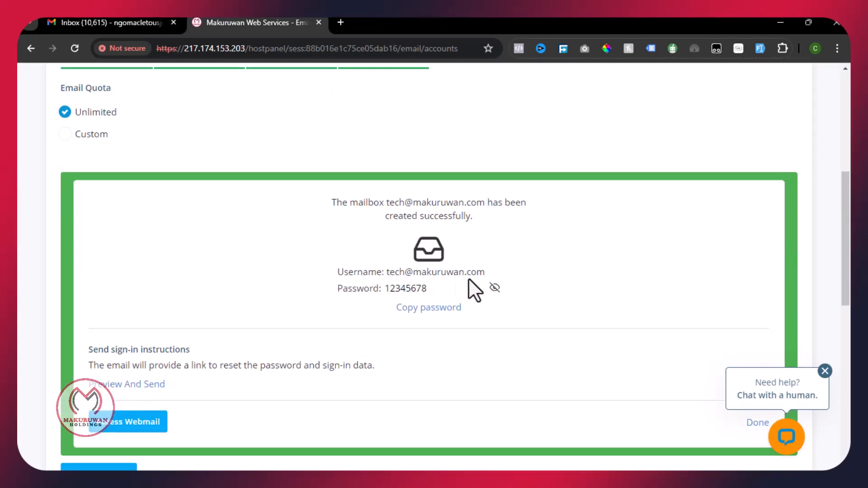
- Go from the tech mailbox confirmation back to the control panel home dashboard
double_click(392, 290)
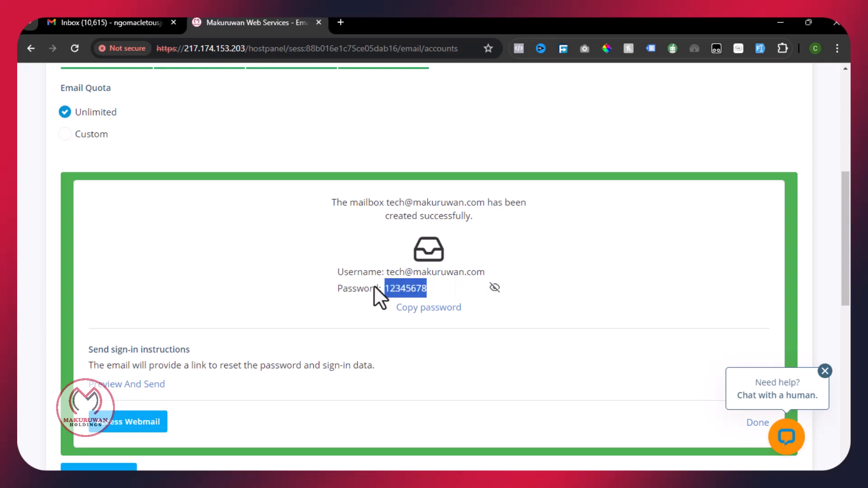
scroll(274, 224, "up", 7)
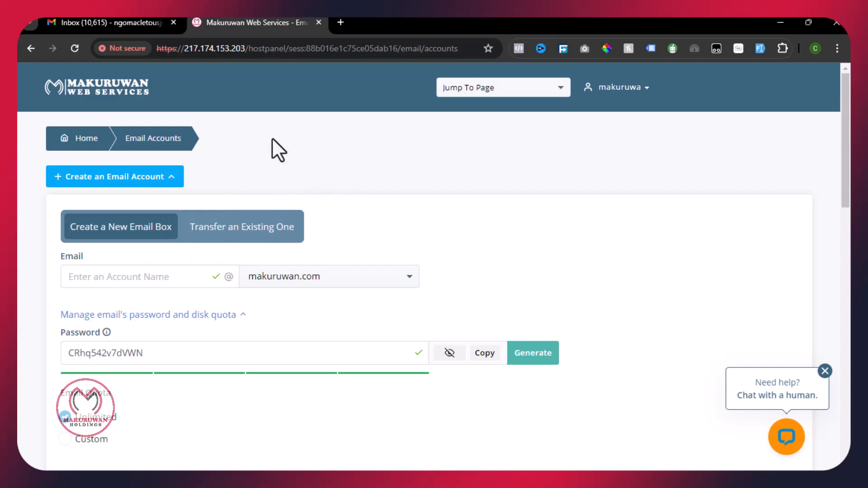
left_click(104, 90)
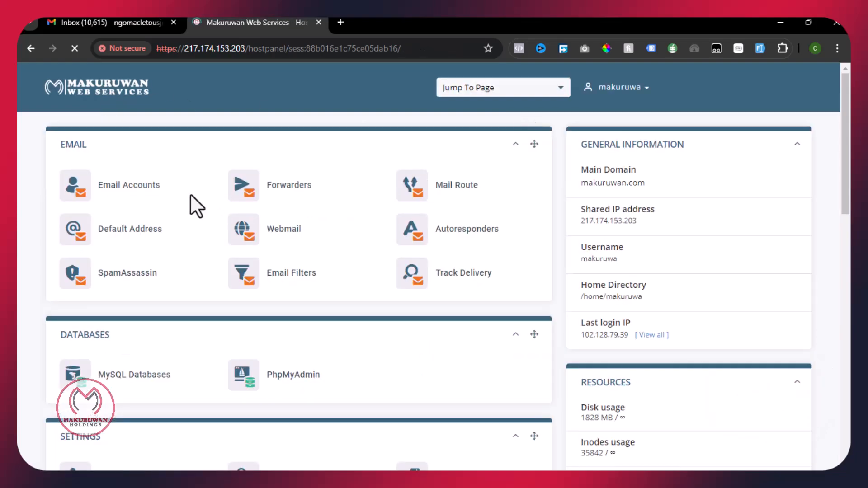
- On the Email Accounts page, choose Change password for the tech mailbox
left_click(142, 189)
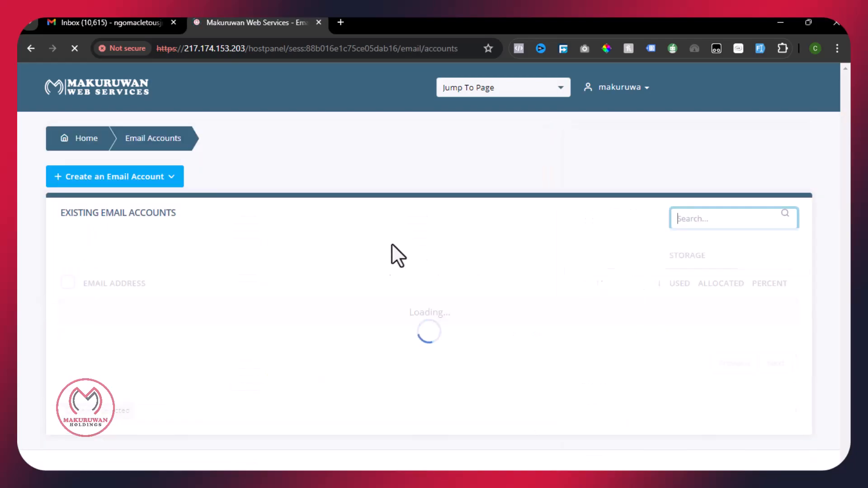
scroll(393, 263, "down", 4)
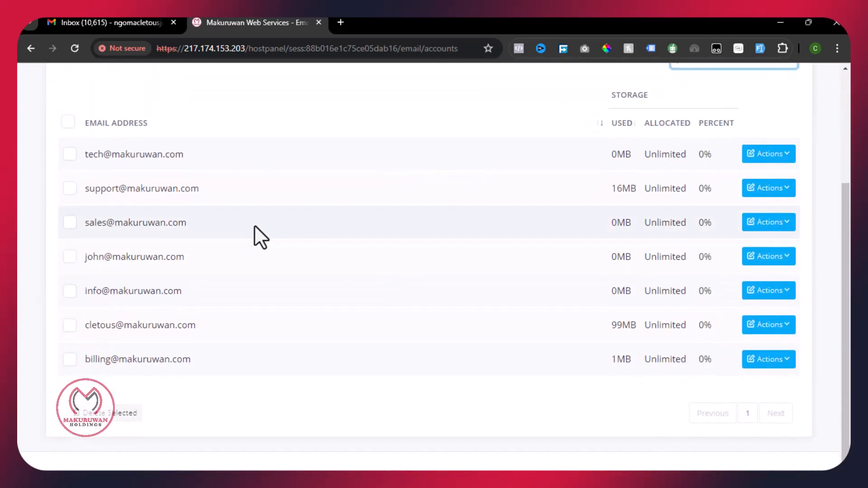
left_click(770, 155)
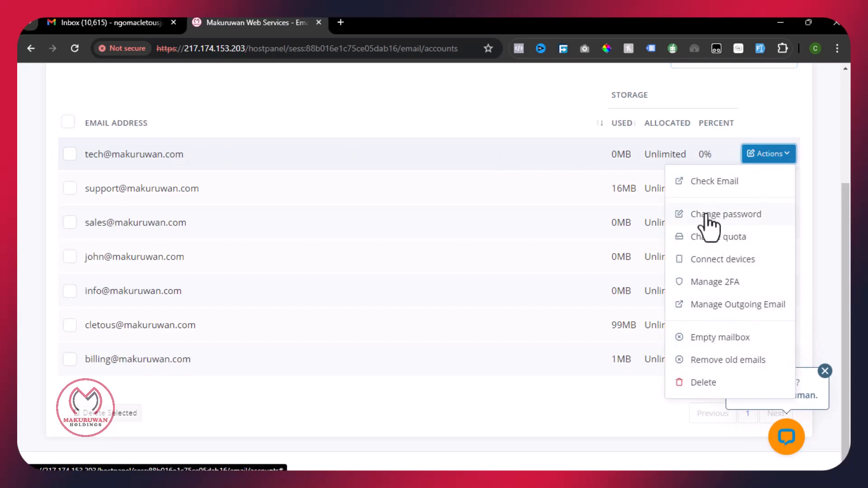
left_click(690, 214)
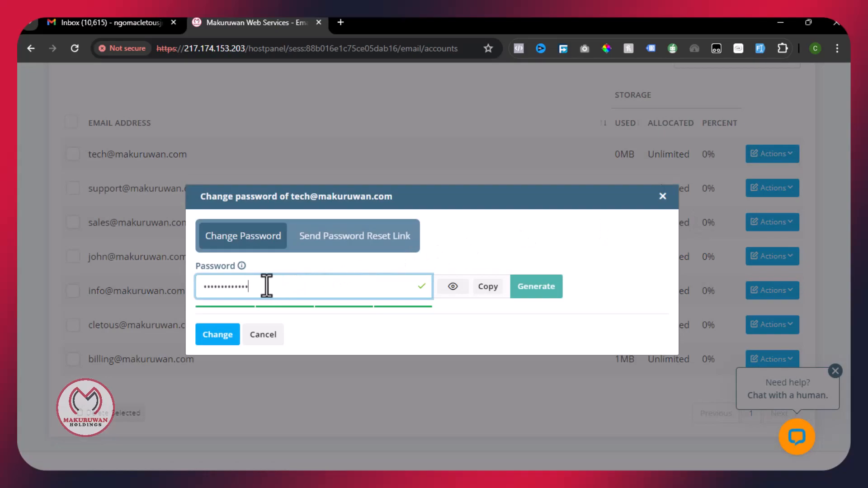
- Enter the new password in both password fields and apply the change
left_click_drag(270, 285, 200, 291)
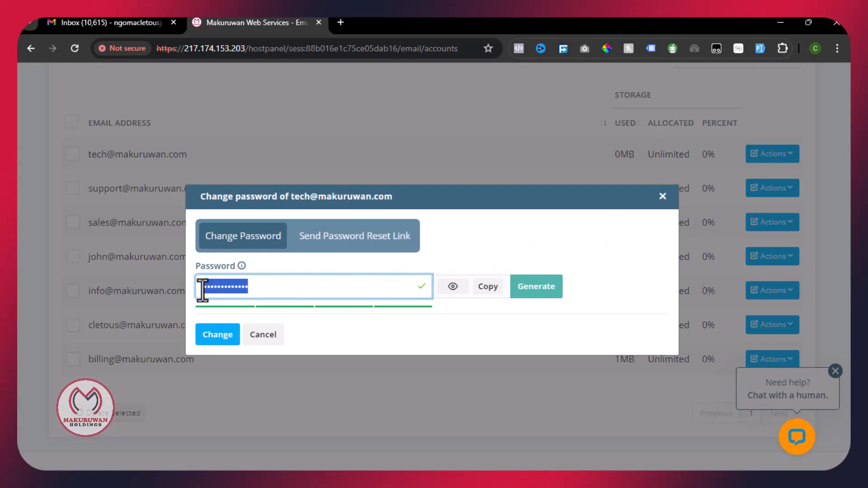
left_click(450, 289)
double_click(236, 290)
type("1111111111")
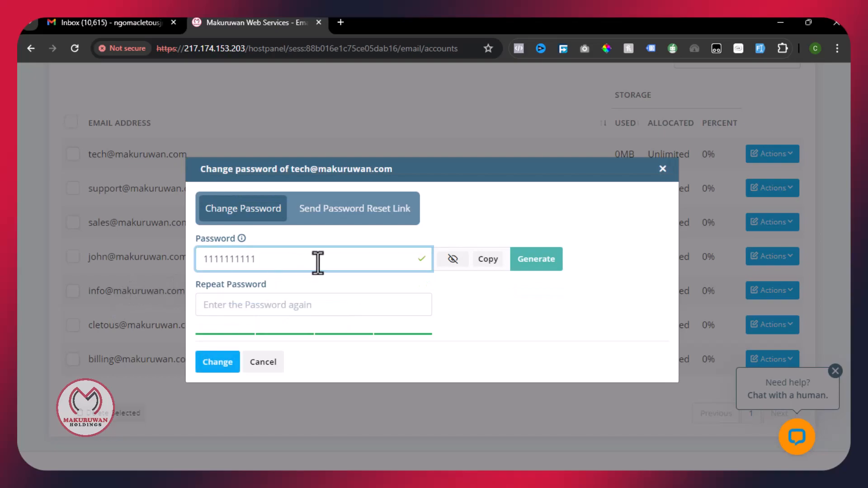
left_click_drag(317, 262, 182, 265)
key("ctrl+c")
left_click(250, 301)
key("ctrl+v")
left_click(233, 360)
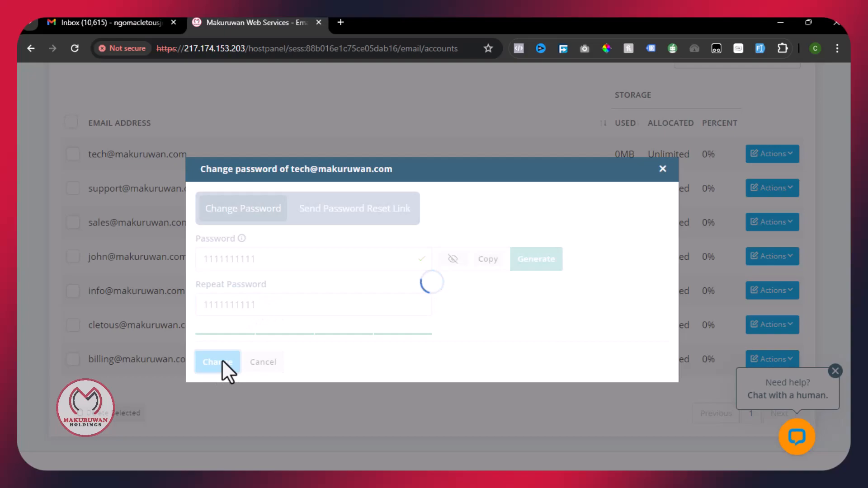
left_click_drag(246, 342, 473, 329)
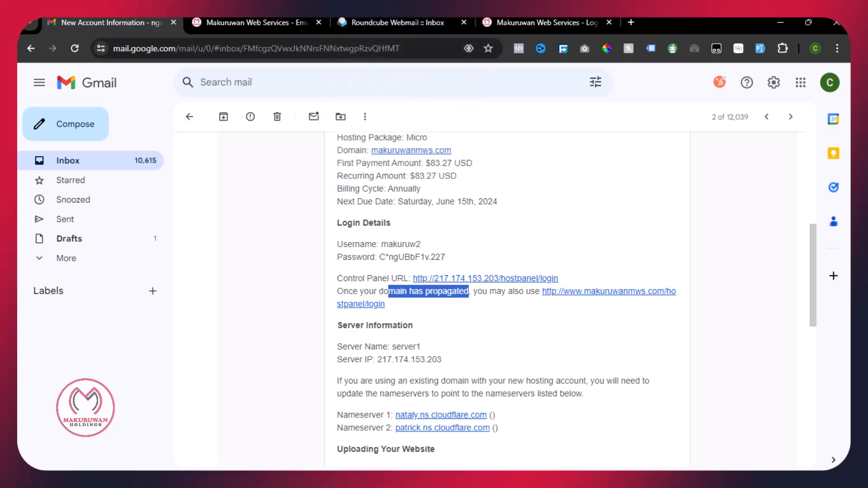
- Minimise the Gmail window and close the New Account Information popup to reveal the desktop
left_click(259, 270)
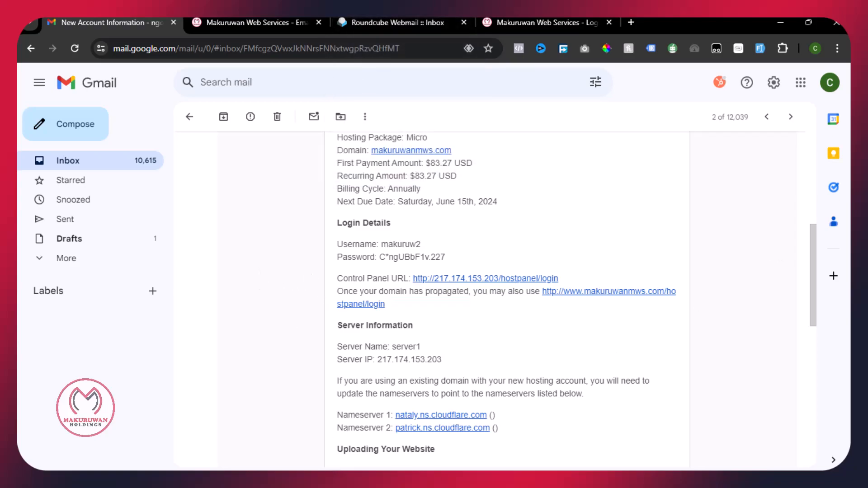
left_click(774, 23)
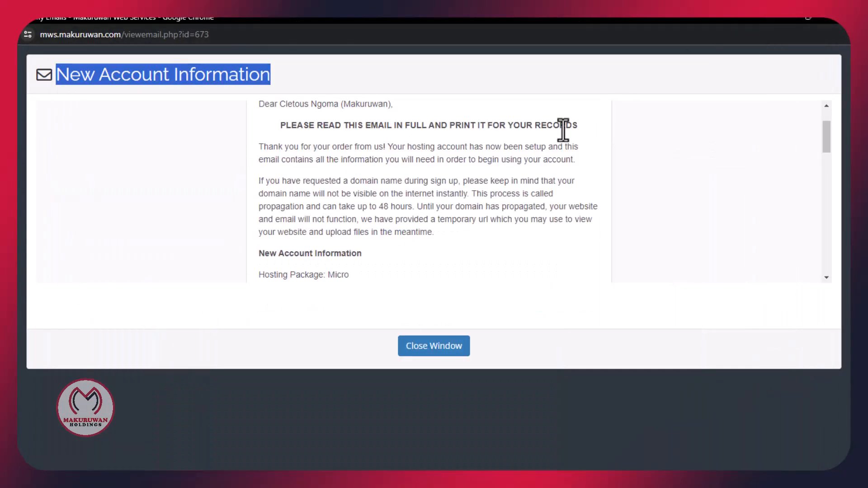
left_click(831, 21)
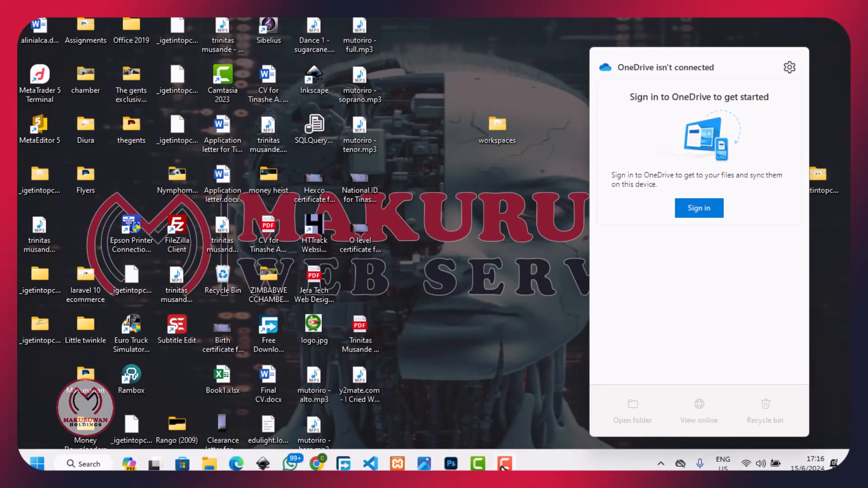